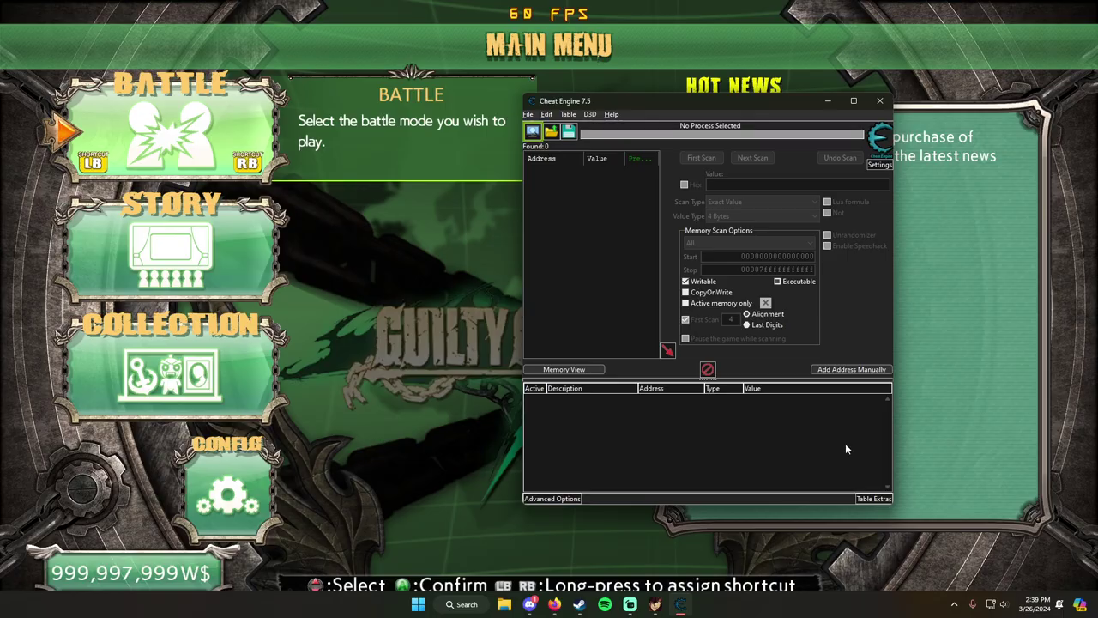
- Open the Guilty Gear Xrd -REVELATOR- process from the list of running applications
{"action": "left_click_drag", "start_coordinate": [734, 110], "coordinate": [782, 106]}
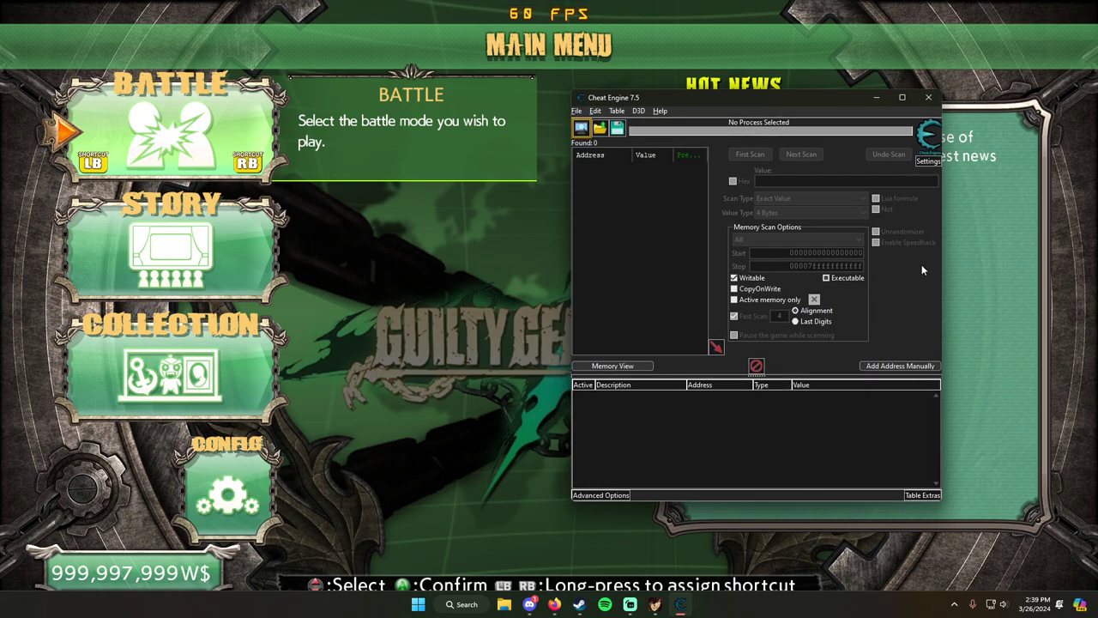
{"action": "left_click", "coordinate": [576, 111]}
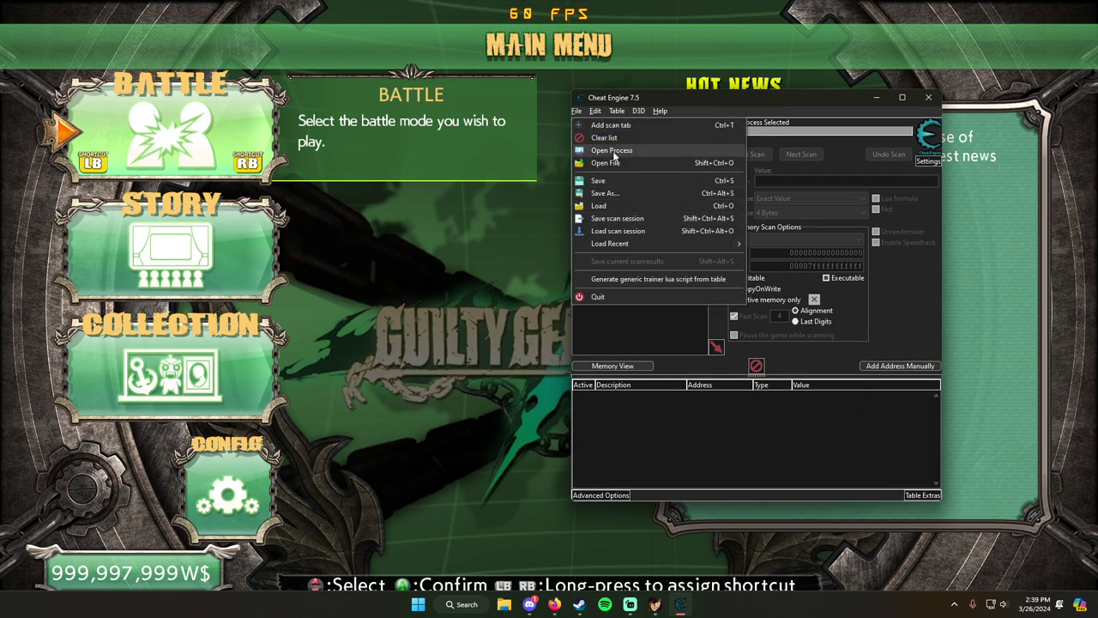
{"action": "left_click", "coordinate": [613, 151]}
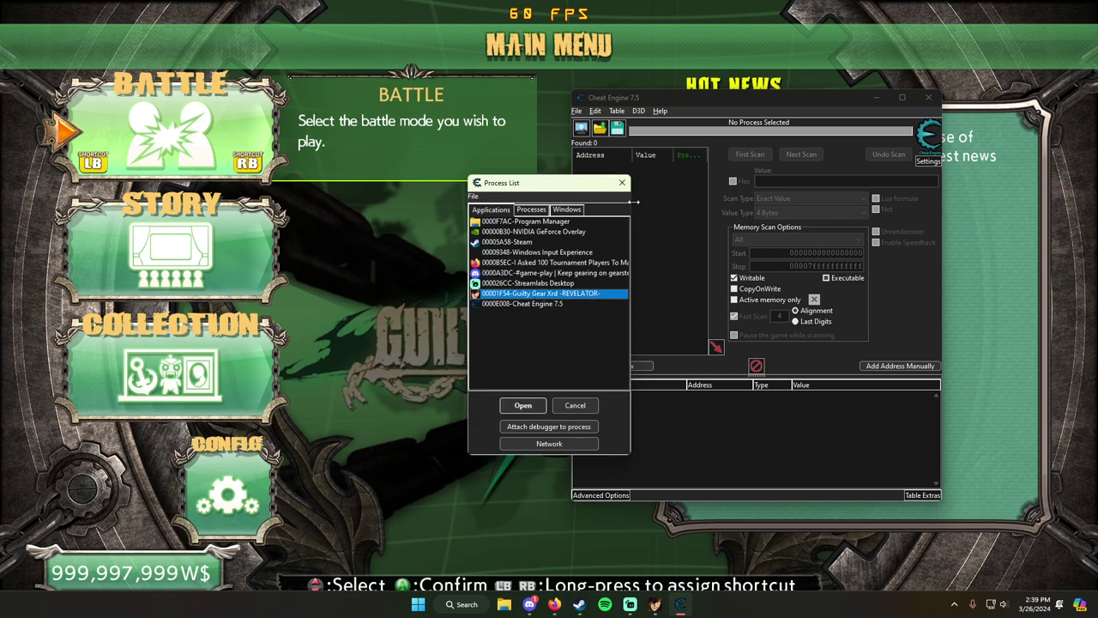
{"action": "left_click", "coordinate": [622, 181]}
{"action": "left_click", "coordinate": [576, 111]}
{"action": "left_click", "coordinate": [612, 151]}
{"action": "left_click", "coordinate": [523, 407]}
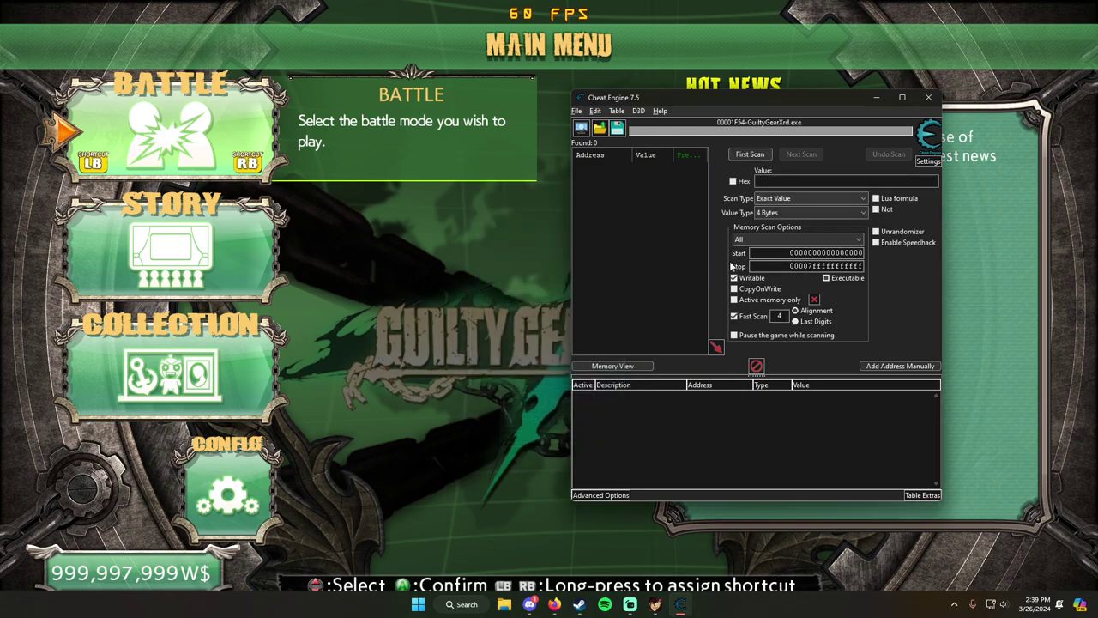
{"action": "key", "text": "alt+Tab"}
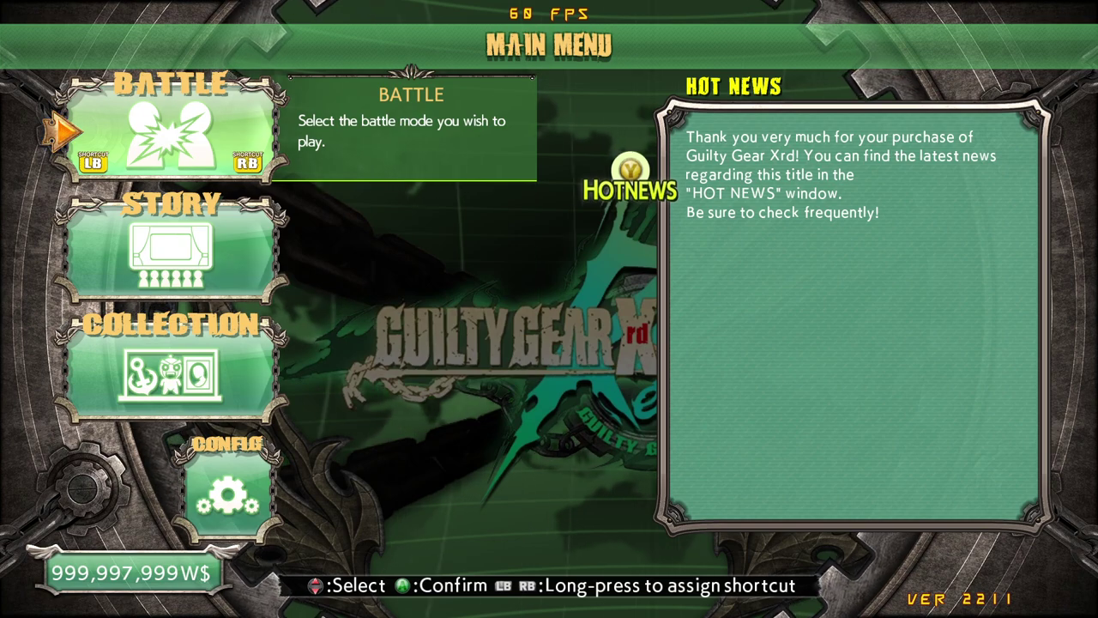
{"action": "key", "text": "alt+Tab"}
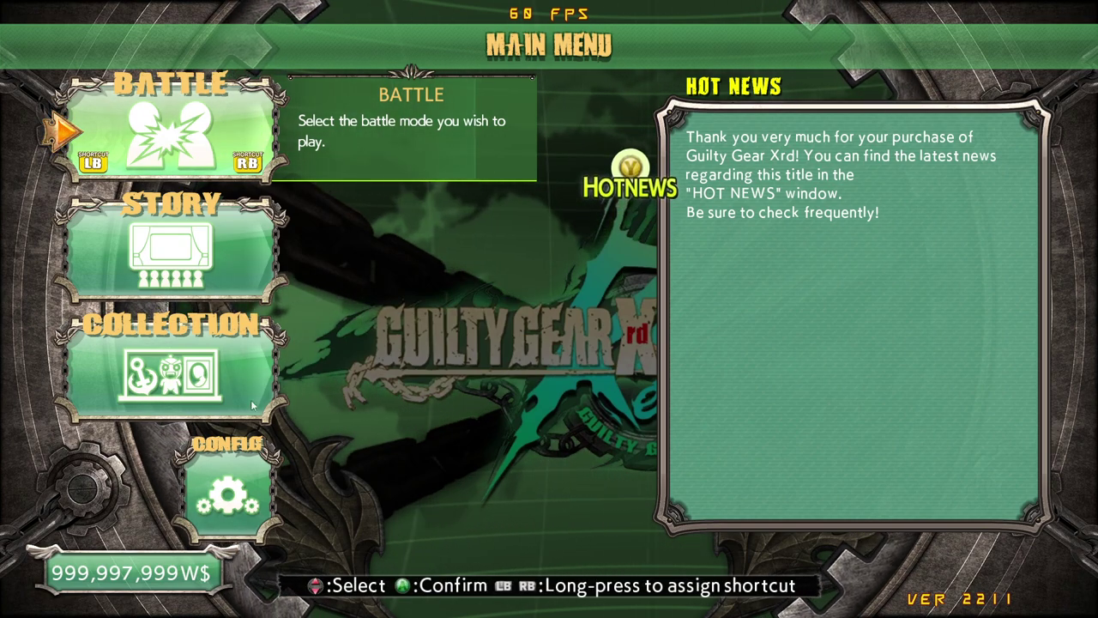
{"action": "key", "text": "alt+Tab"}
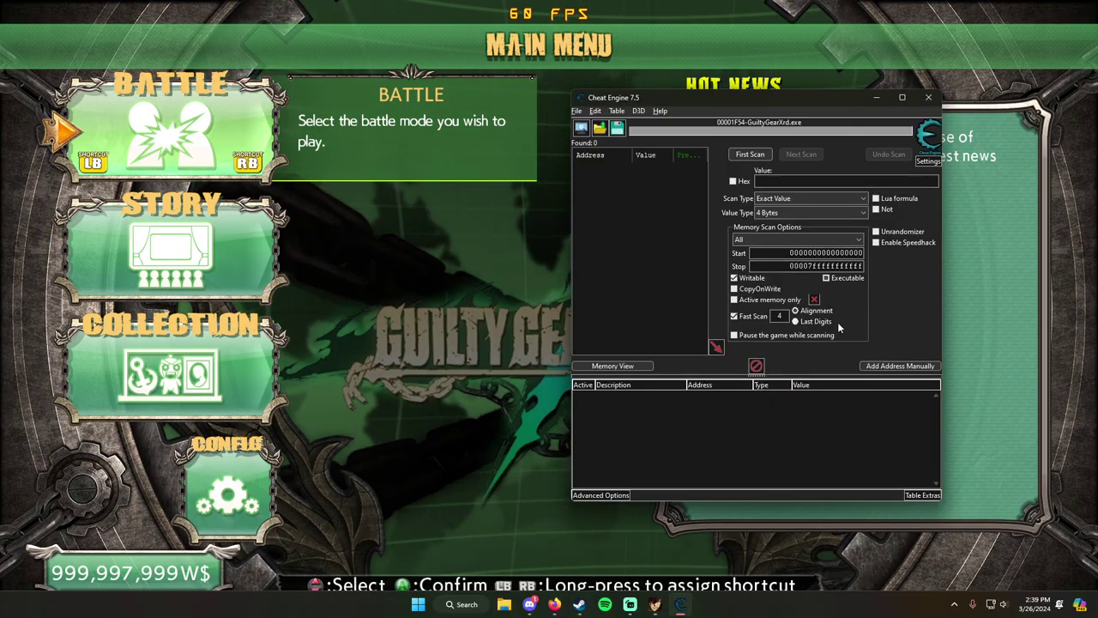
{"action": "left_click", "coordinate": [576, 110]}
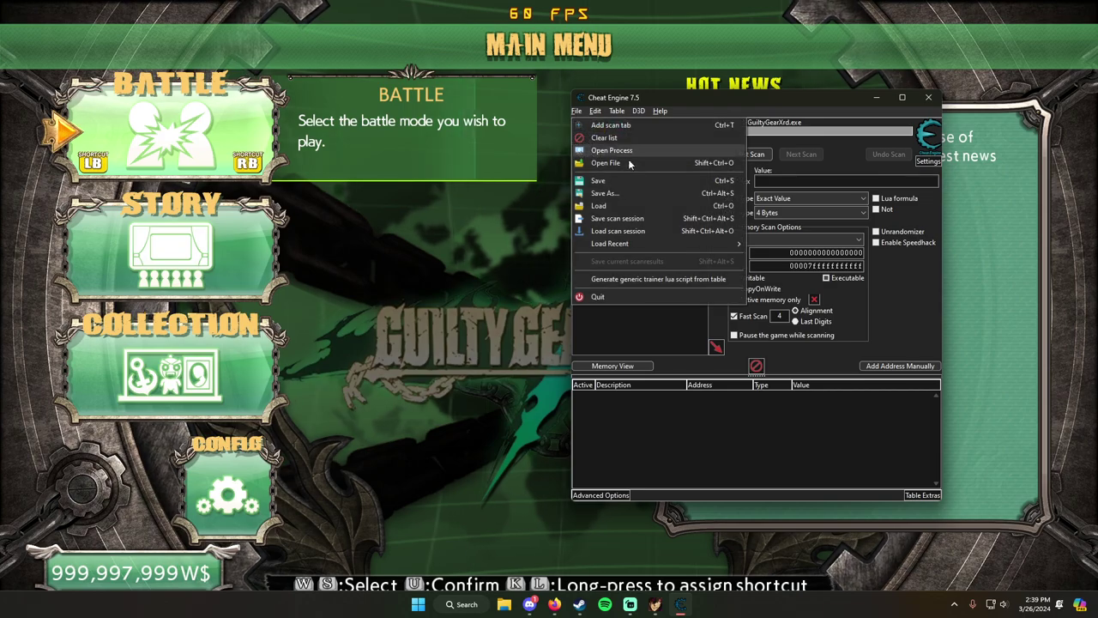
{"action": "left_click", "coordinate": [607, 151]}
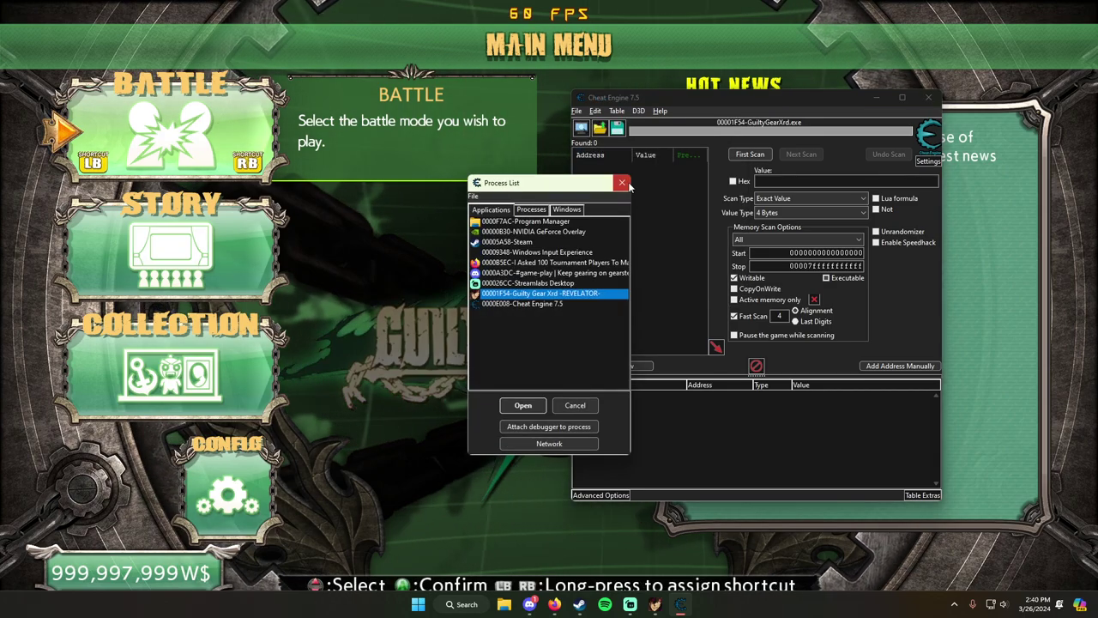
{"action": "left_click", "coordinate": [622, 182]}
{"action": "left_click", "coordinate": [577, 111]}
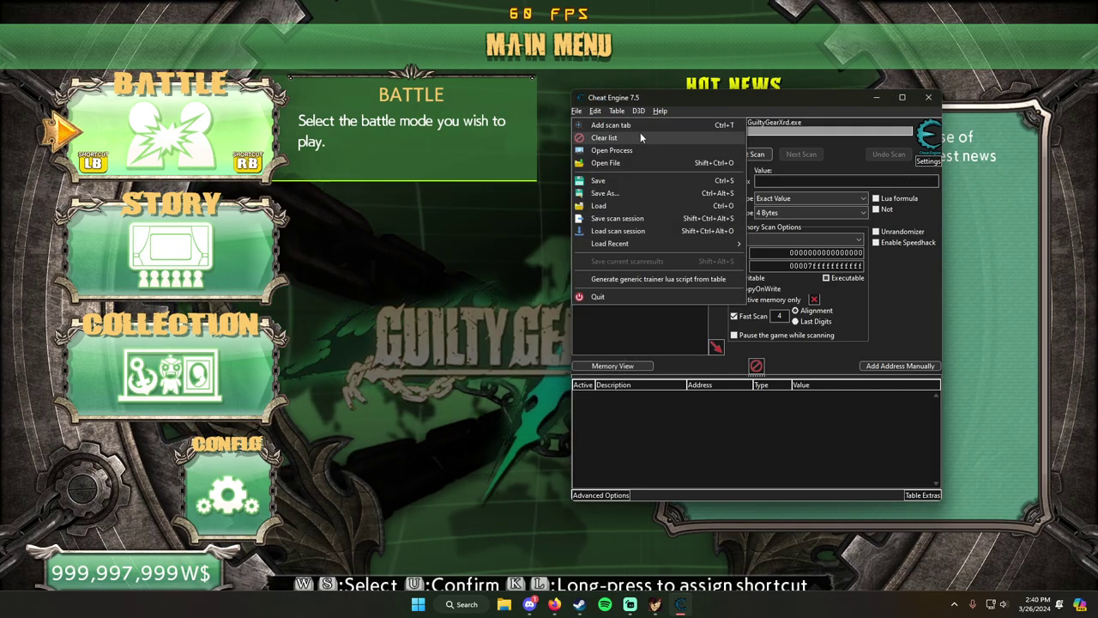
{"action": "left_click", "coordinate": [973, 150]}
- Open the cheat table containing the Rev2W$ and Rev2Fish entries from the Desktop folder
{"action": "left_click", "coordinate": [504, 603]}
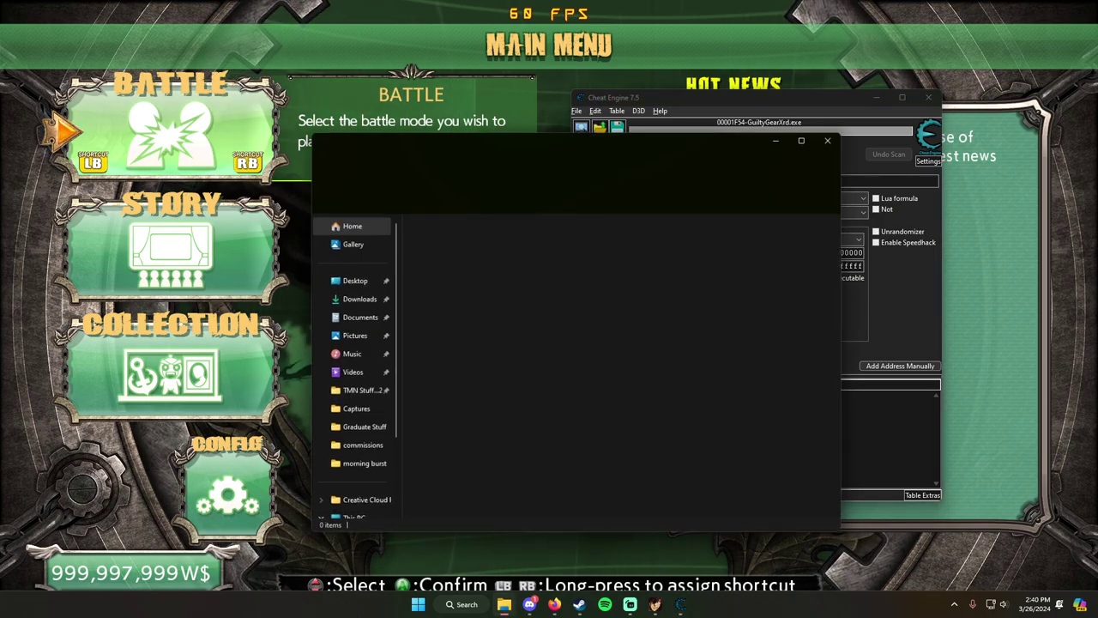
{"action": "left_click", "coordinate": [355, 280]}
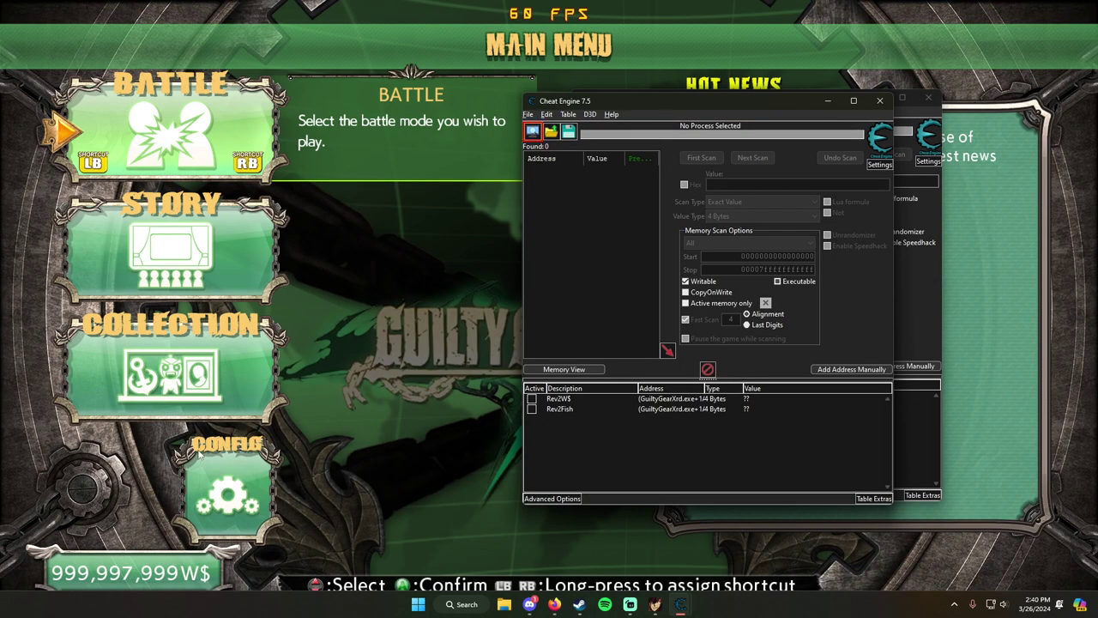
- Switch to the game and enter Fishing from the Collection section of the main menu
{"action": "left_click", "coordinate": [343, 433]}
{"action": "key", "text": "Down"}
{"action": "key", "text": "Down"}
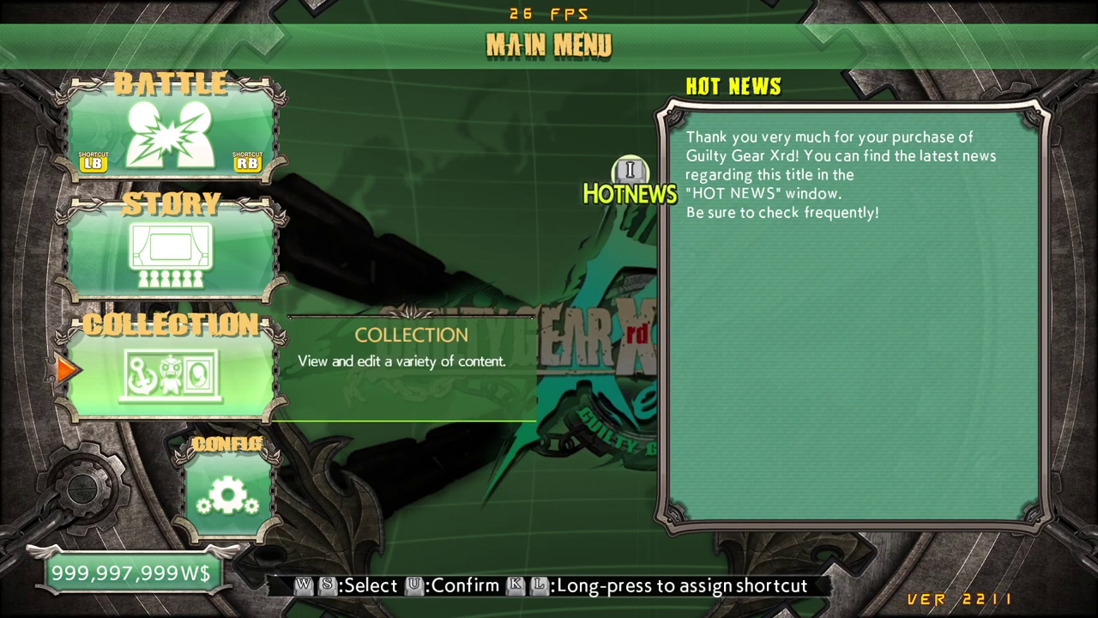
{"action": "key", "text": "Return"}
{"action": "key", "text": "x"}
{"action": "key", "text": "Escape"}
{"action": "key", "text": "Down"}
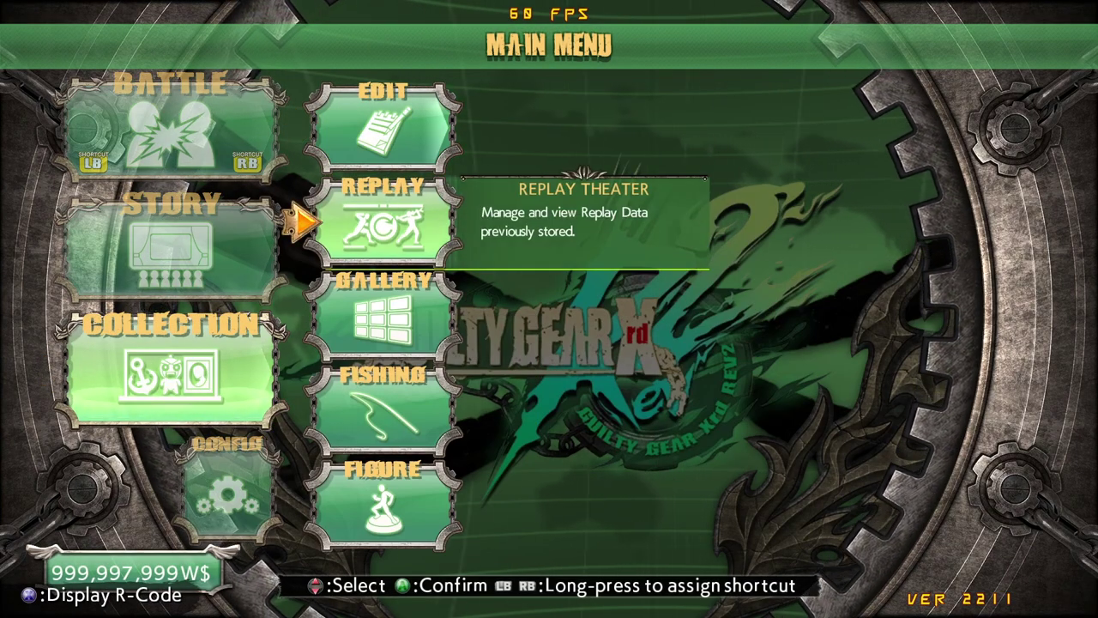
{"action": "key", "text": "Up"}
{"action": "key", "text": "Down"}
{"action": "key", "text": "Down"}
{"action": "key", "text": "Down"}
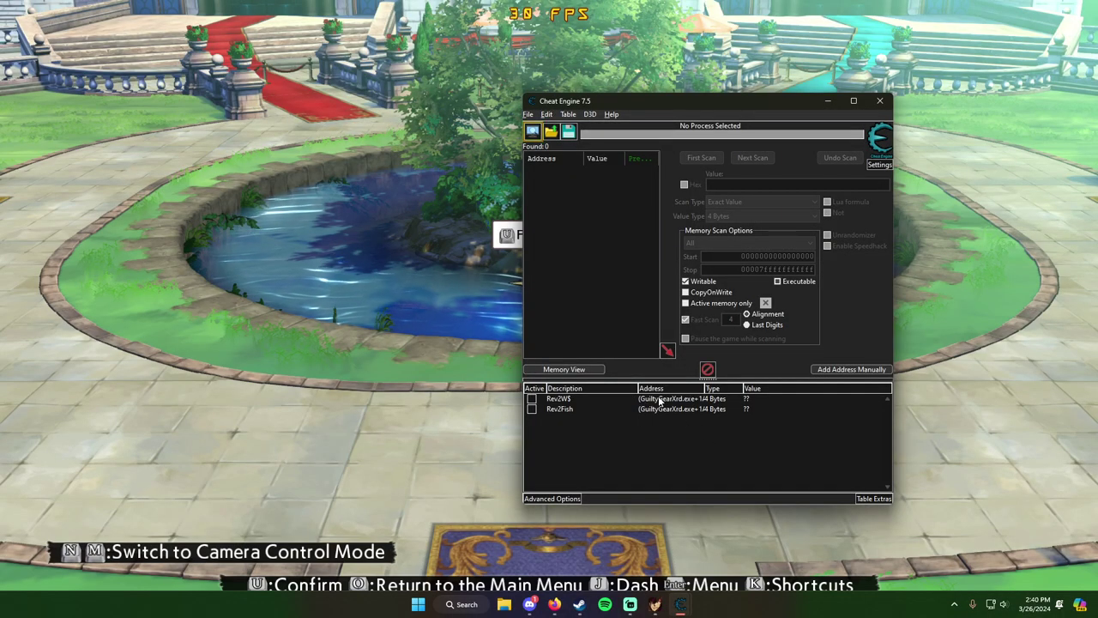
{"action": "double_click", "coordinate": [660, 400]}
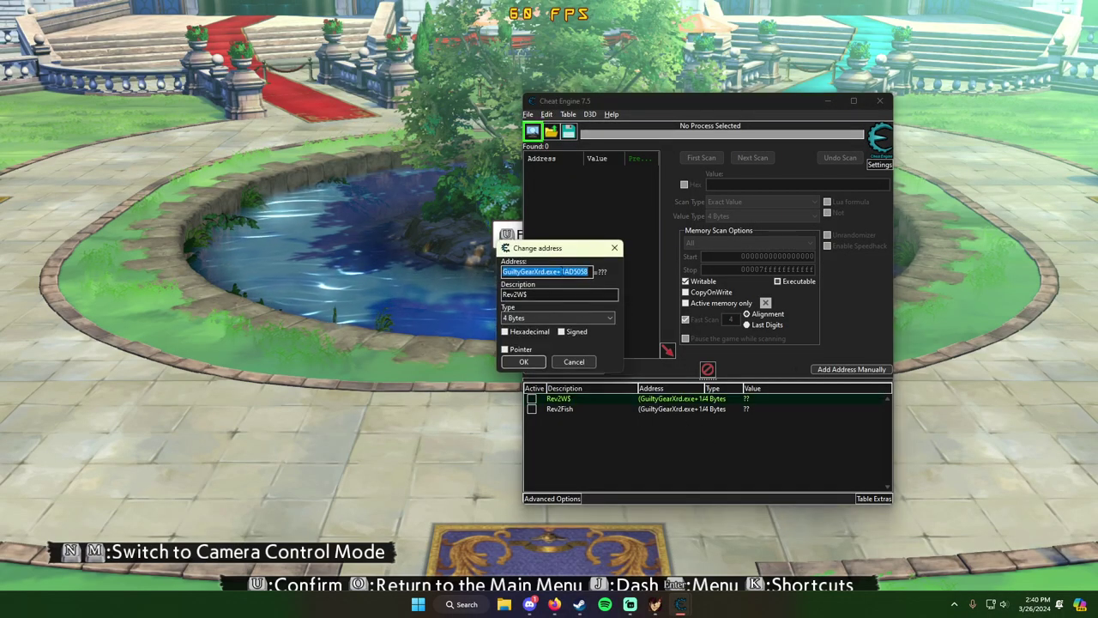
{"action": "left_click", "coordinate": [616, 250]}
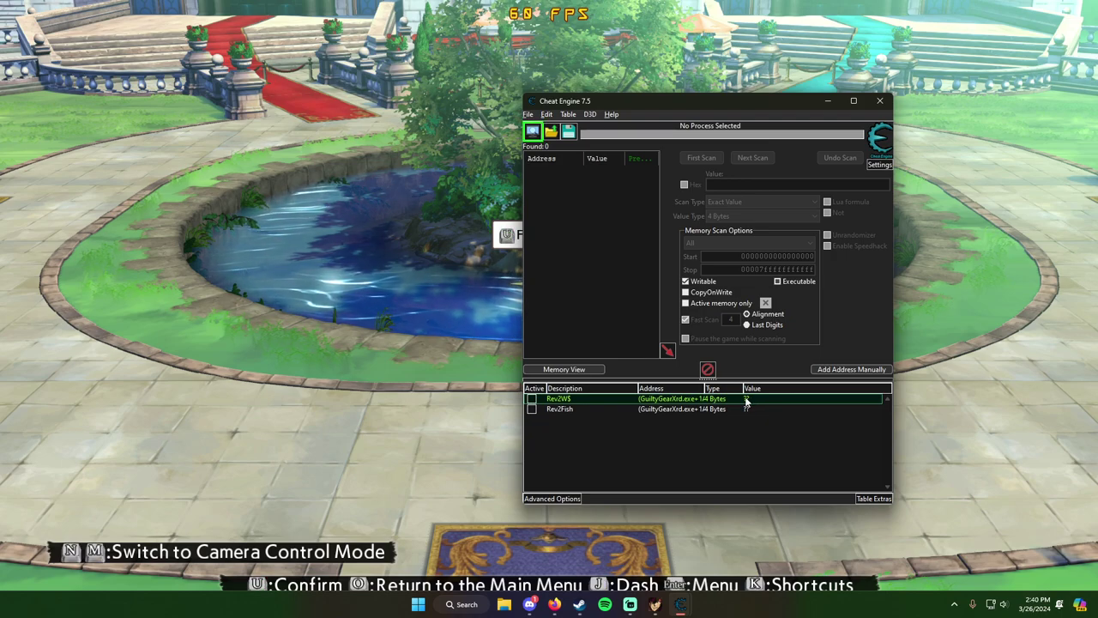
{"action": "left_click", "coordinate": [325, 399]}
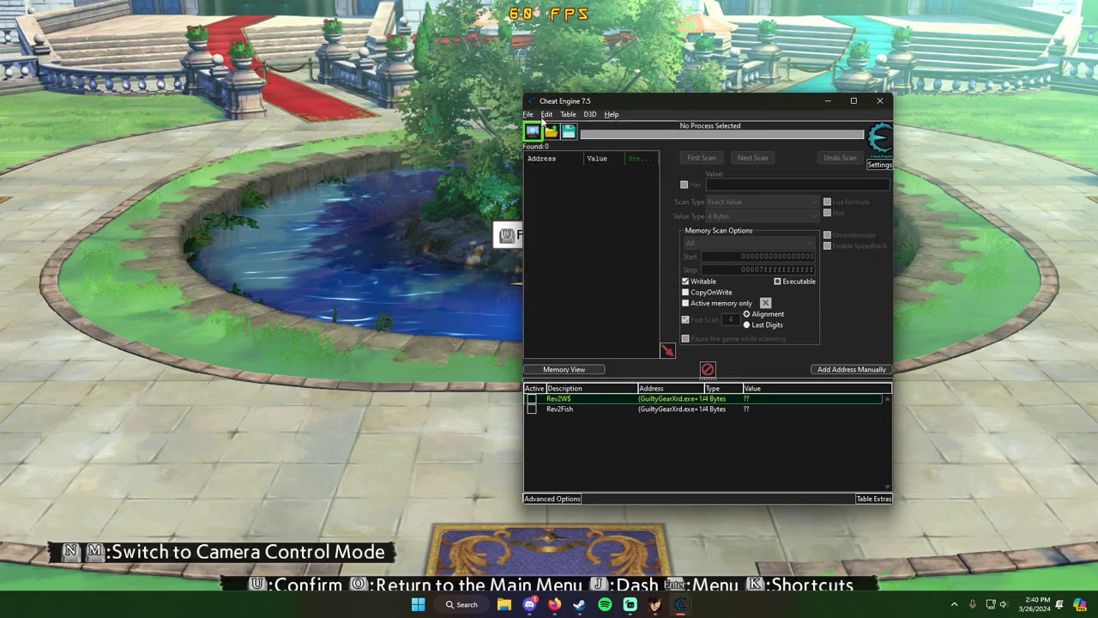
- Attach the loaded cheat table to the Guilty Gear Xrd -REVELATOR- process, keeping the current address list
{"action": "left_click", "coordinate": [528, 114]}
{"action": "left_click", "coordinate": [558, 128]}
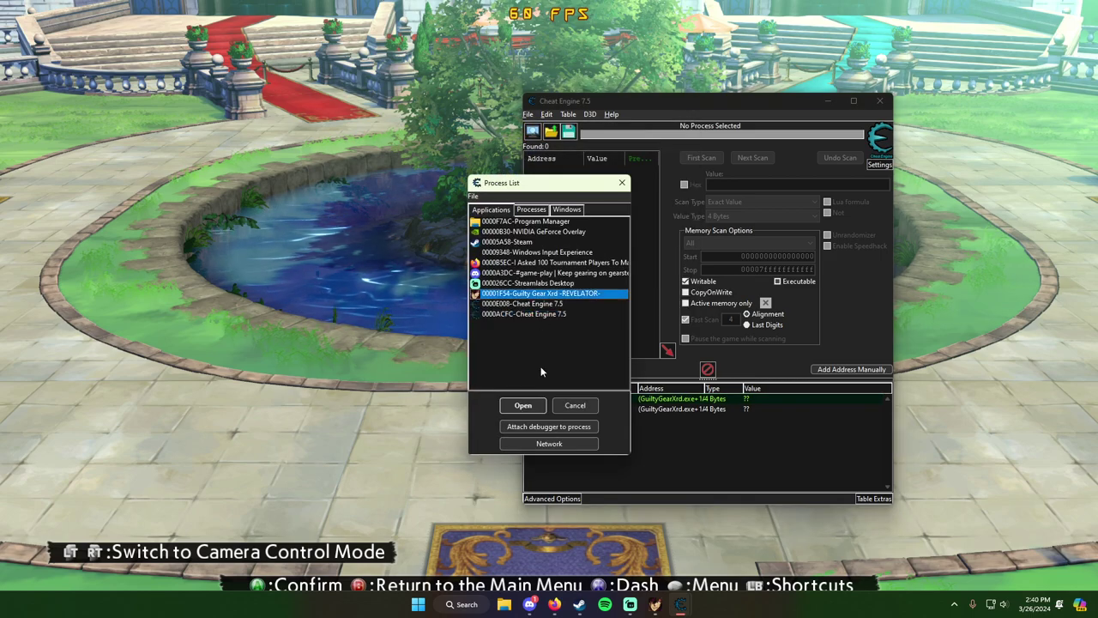
{"action": "left_click", "coordinate": [520, 405]}
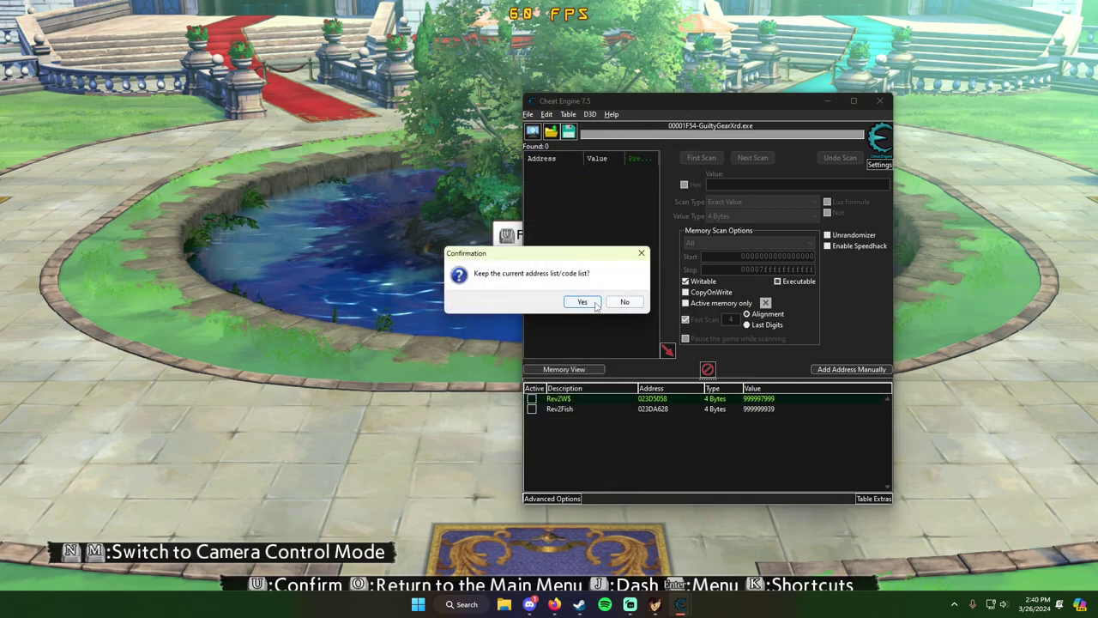
{"action": "left_click", "coordinate": [583, 302]}
- Set the Rev2W$ value to 5000 and switch back to the game
{"action": "double_click", "coordinate": [781, 398]}
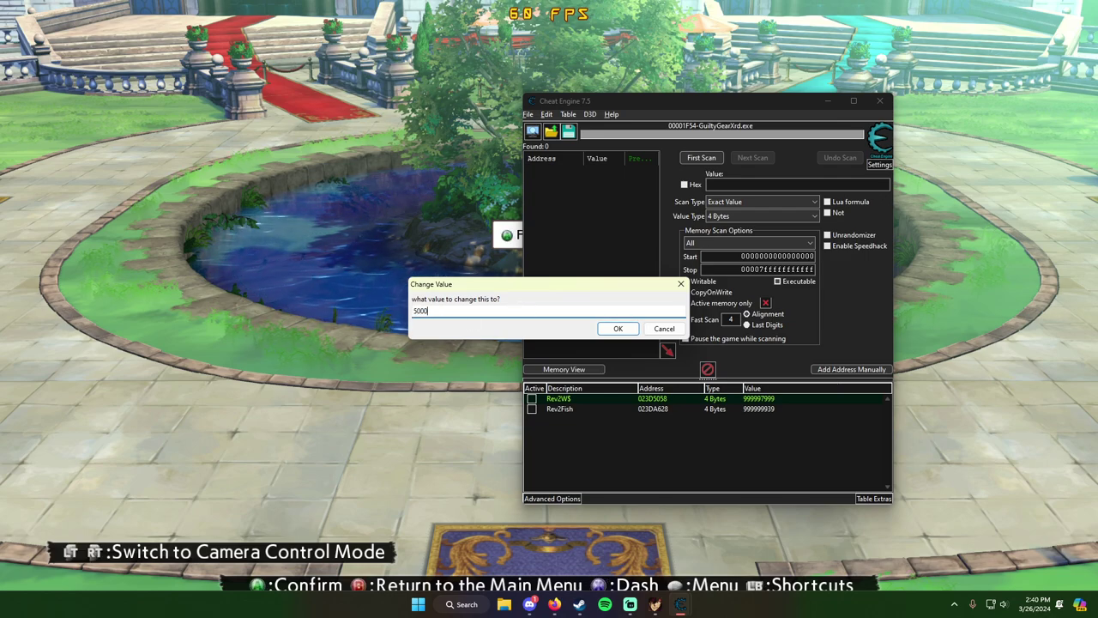
{"action": "left_click", "coordinate": [625, 333]}
{"action": "key", "text": "alt+Tab"}
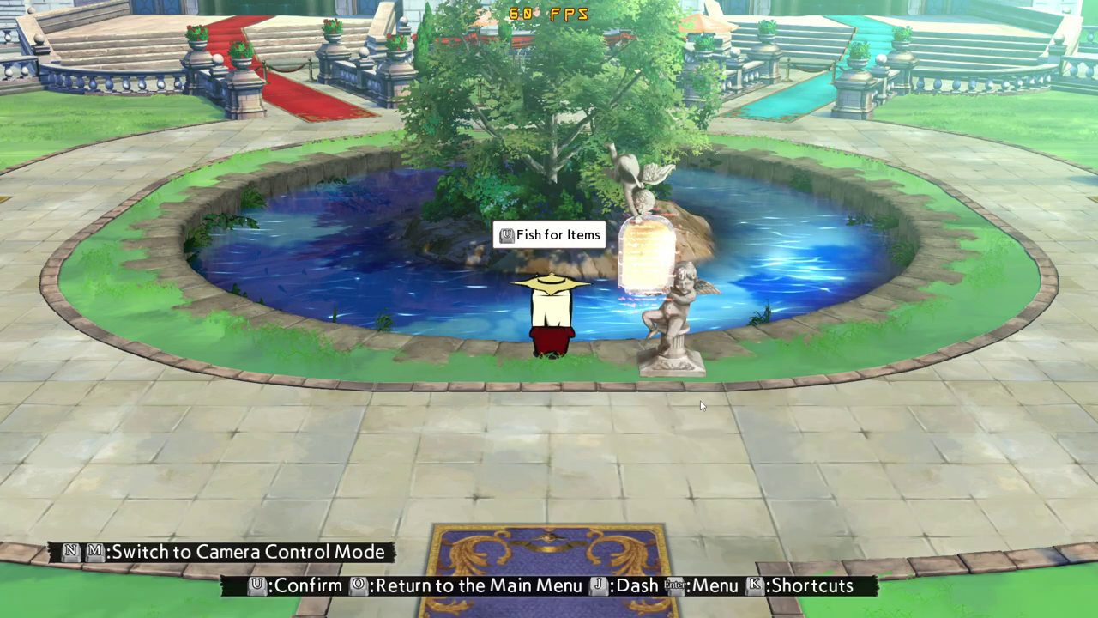
- Fish for items at the pond with Fish 10 at a time and accept the obtained items
{"action": "key", "text": "u"}
{"action": "key", "text": "Down"}
{"action": "key", "text": "Return"}
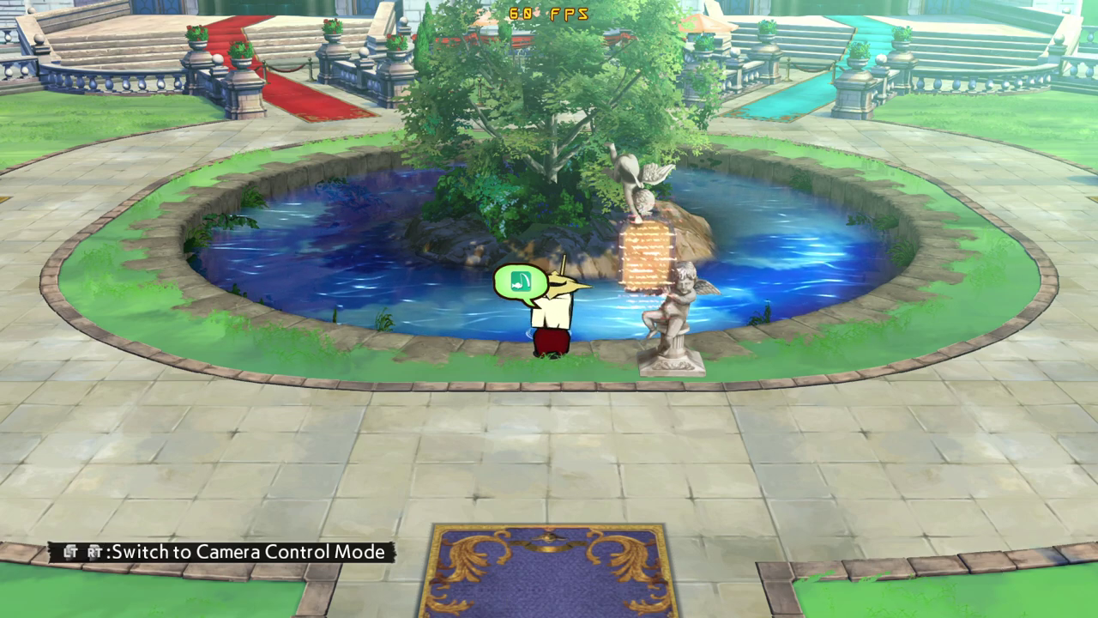
{"action": "key", "text": "Return"}
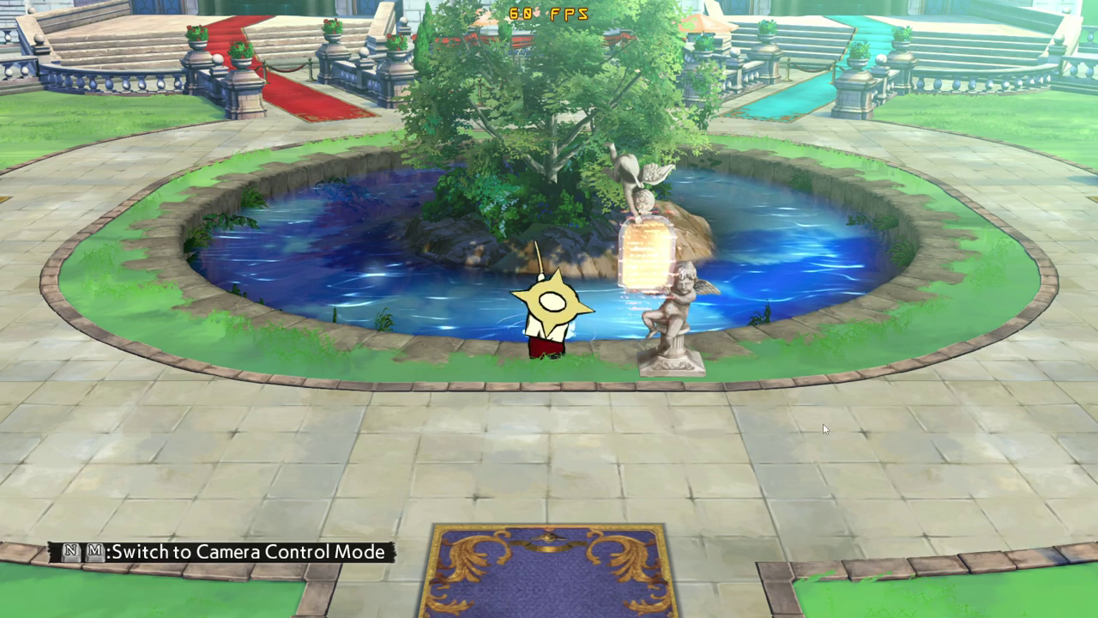
{"action": "key", "text": "Return"}
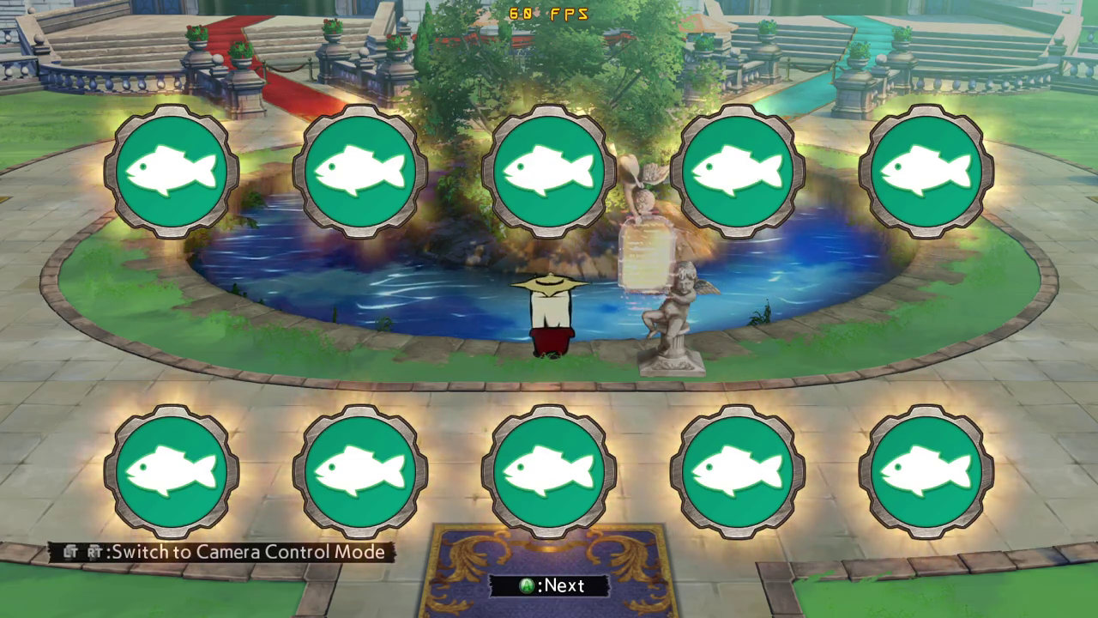
{"action": "key", "text": "u"}
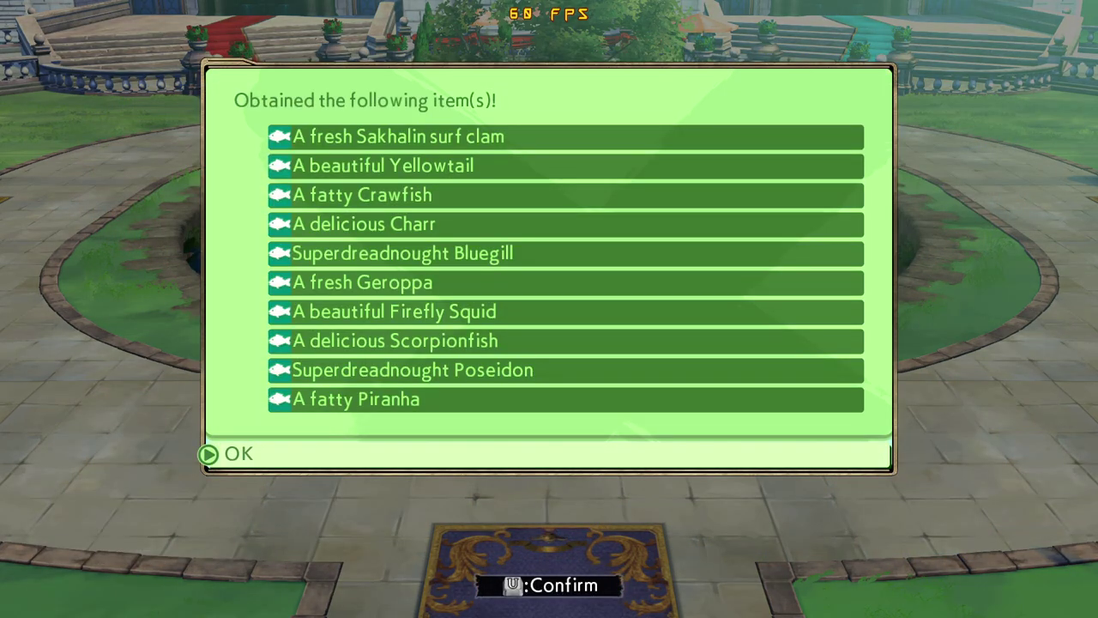
{"action": "key", "text": "u"}
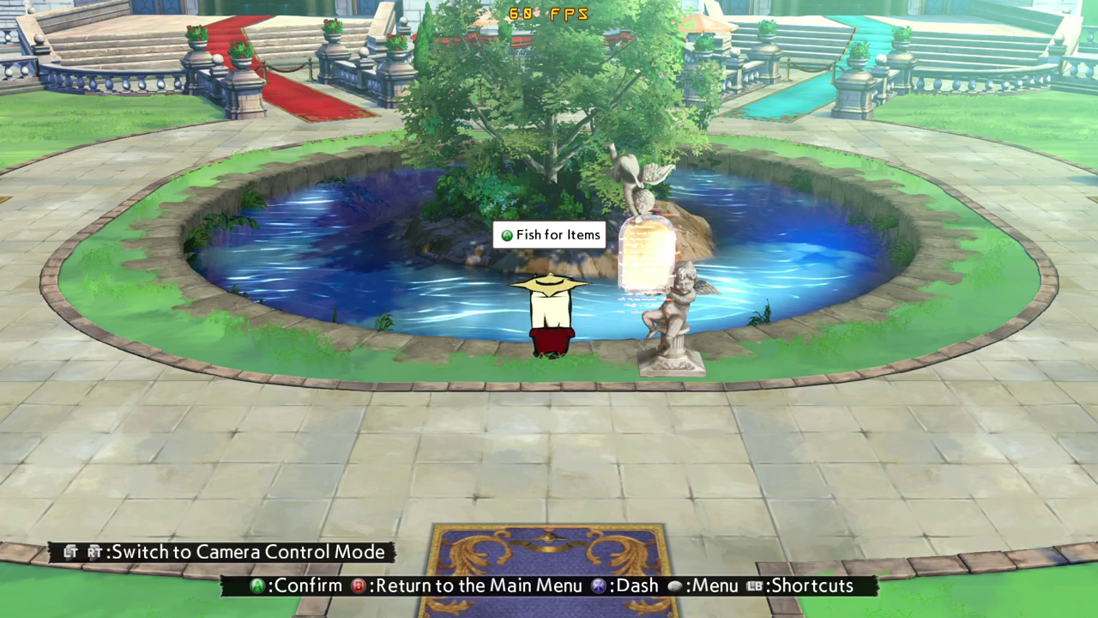
- Switch to Cheat Engine and view the Rev2Fish value in its change dialog without altering it
{"action": "key", "text": "alt+Tab"}
{"action": "double_click", "coordinate": [759, 408]}
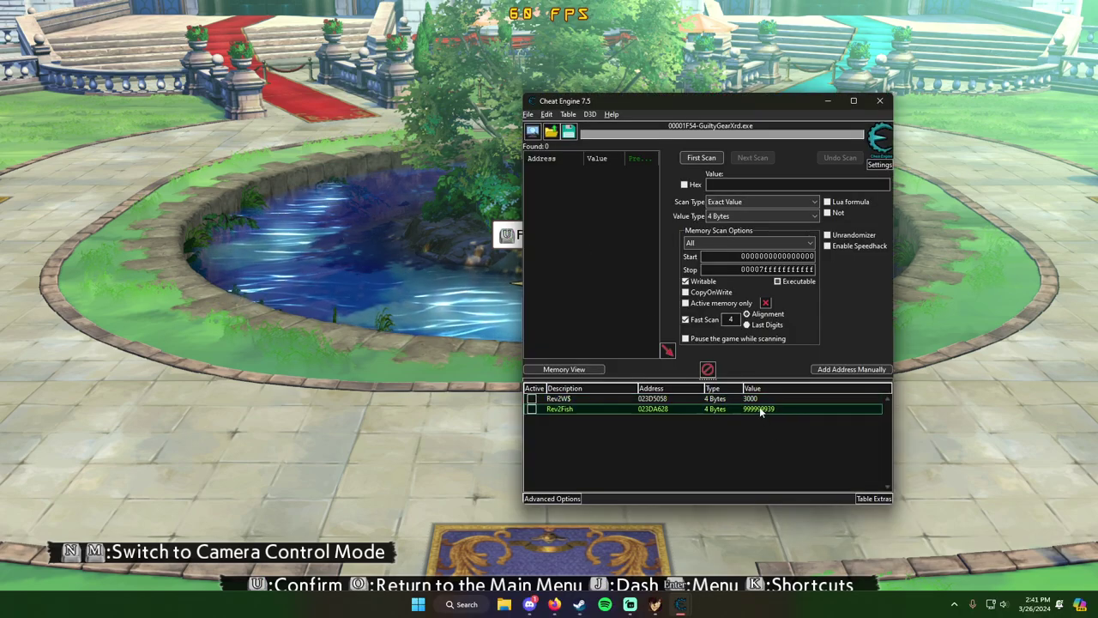
{"action": "key", "text": "Return"}
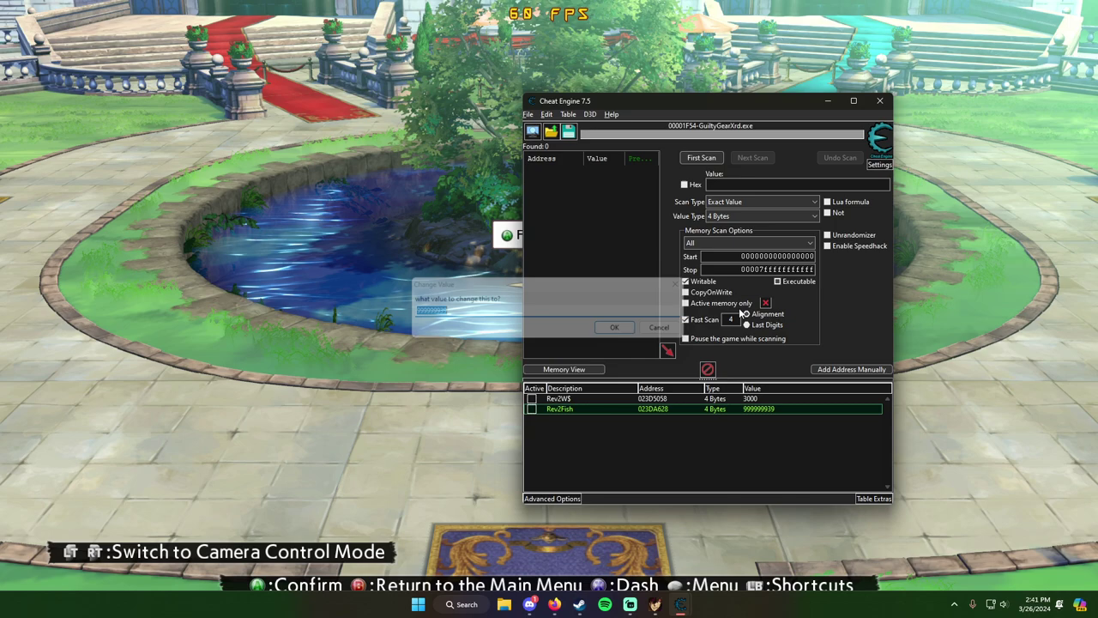
- Set the Rev2W$ value to 9999999 and return to the game
{"action": "left_click", "coordinate": [581, 400]}
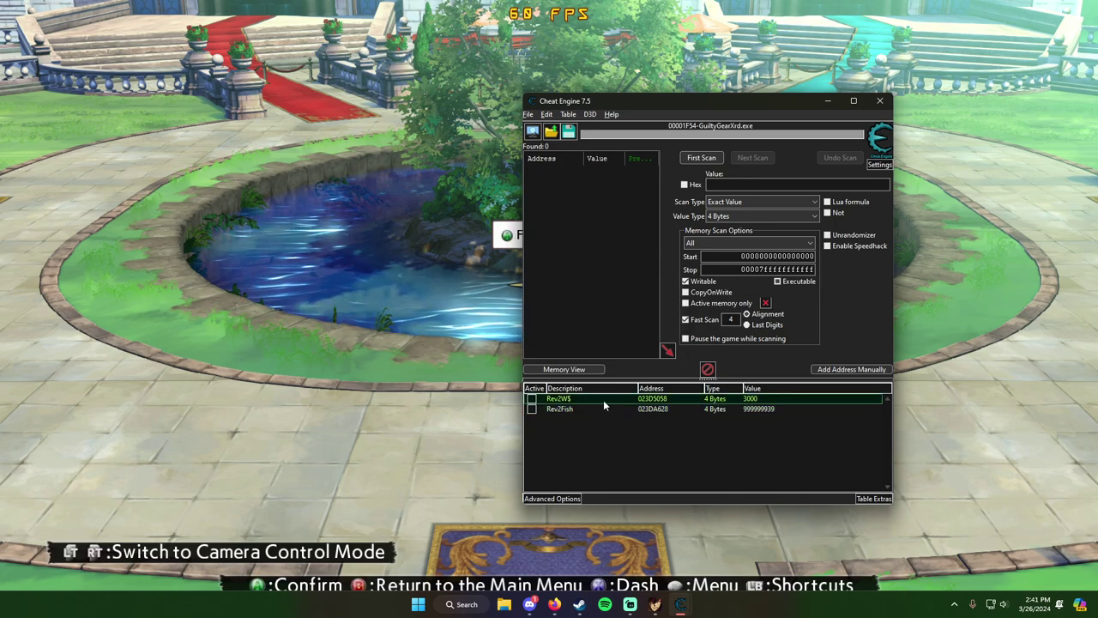
{"action": "double_click", "coordinate": [768, 398]}
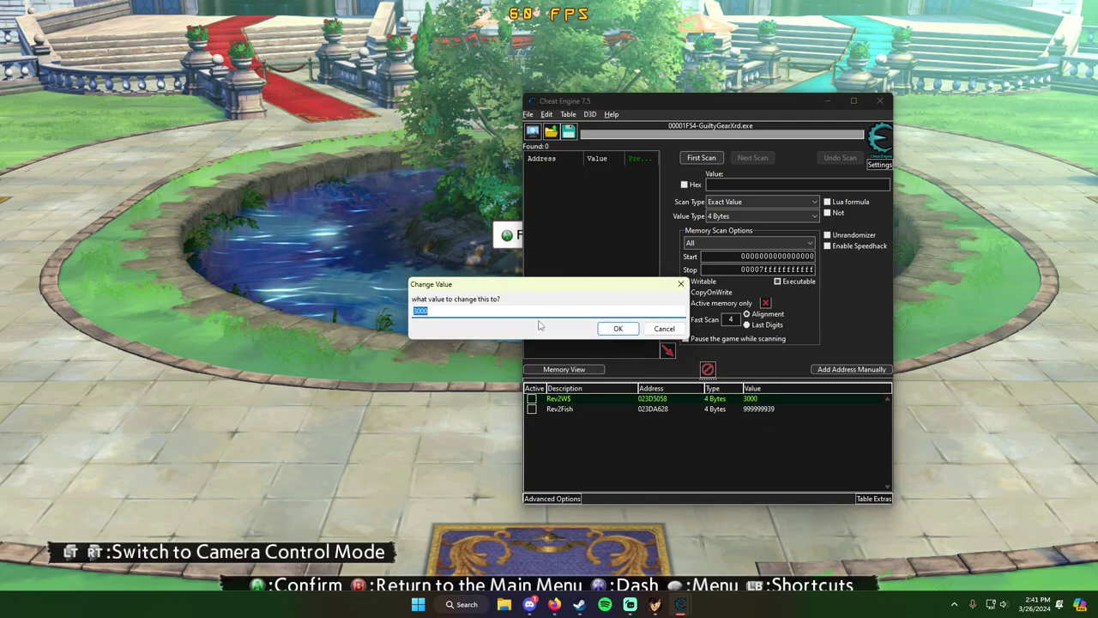
{"action": "key", "text": "Return"}
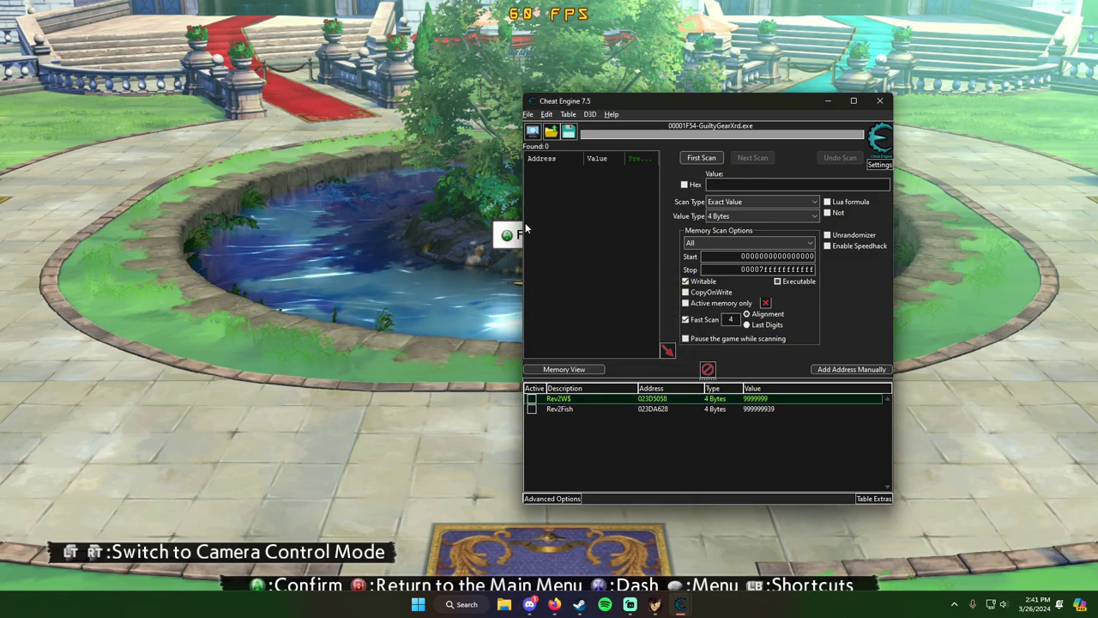
{"action": "left_click", "coordinate": [587, 519]}
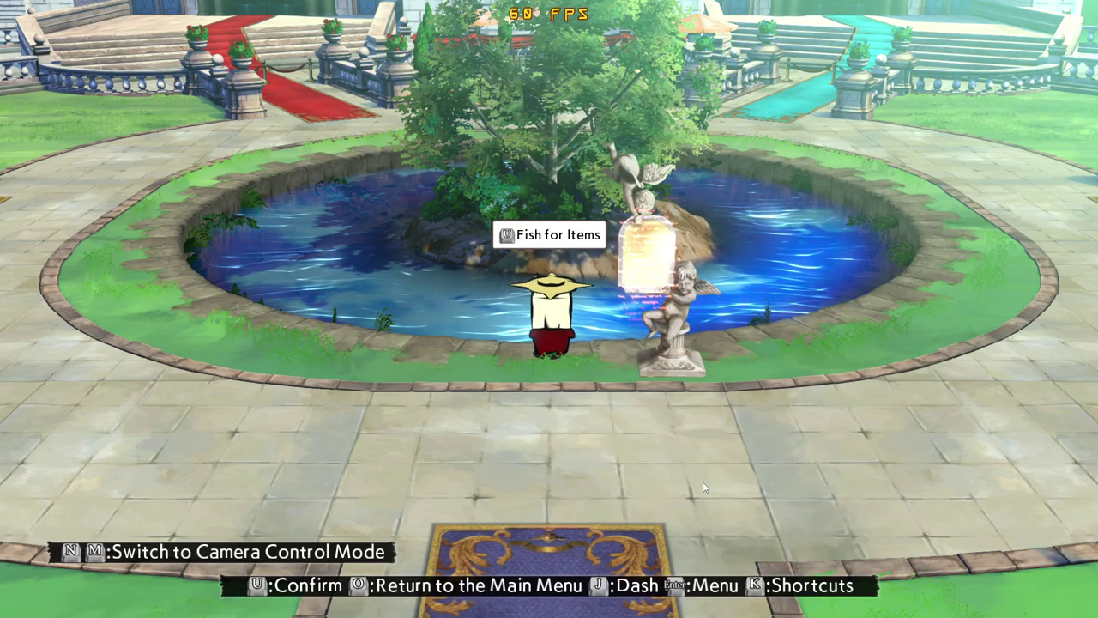
- Open the Fishing menu at the pond to check the World Dollar balance
{"action": "key", "text": "u"}
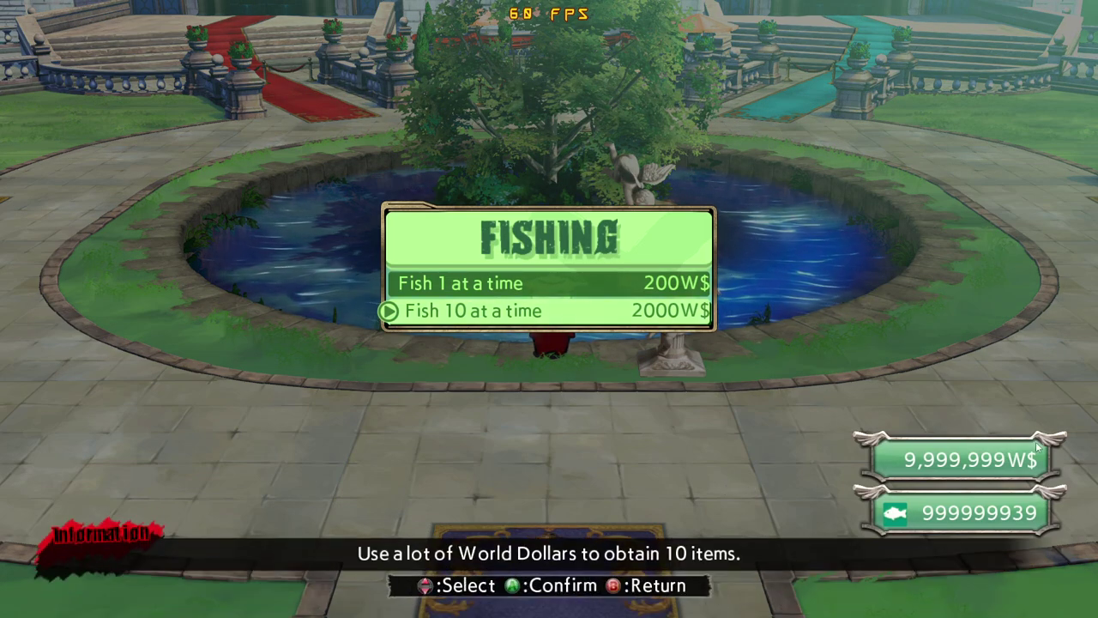
{"action": "key", "text": "u"}
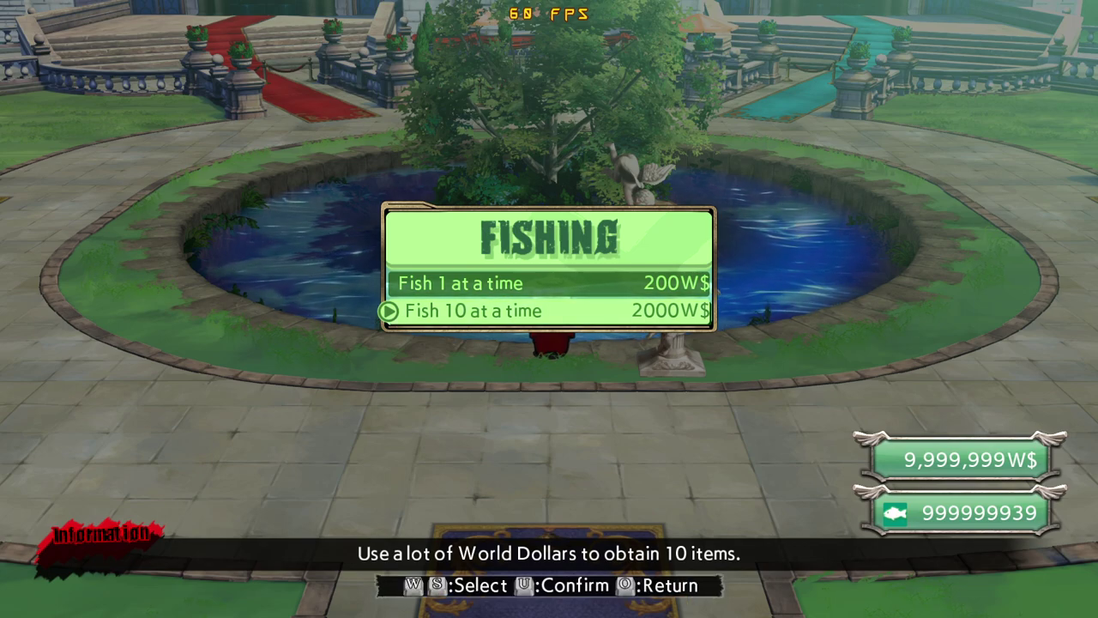
- Switch to Cheat Engine and change the Rev2W$ value first to 200 and finally to 30000
{"action": "key", "text": "alt+Tab"}
{"action": "double_click", "coordinate": [759, 400]}
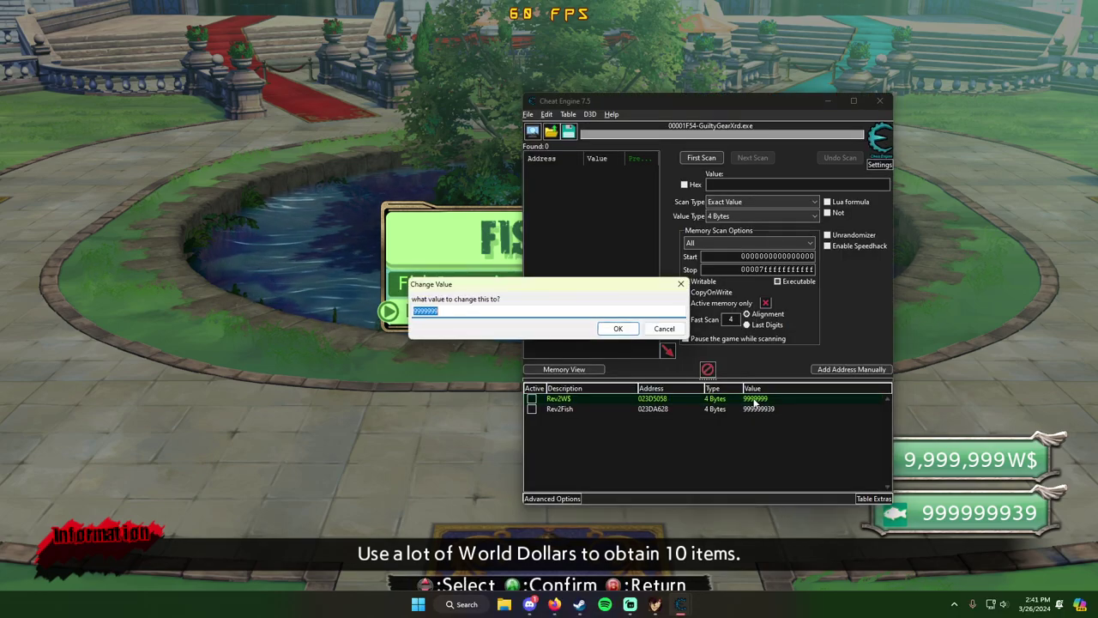
{"action": "left_click", "coordinate": [619, 328]}
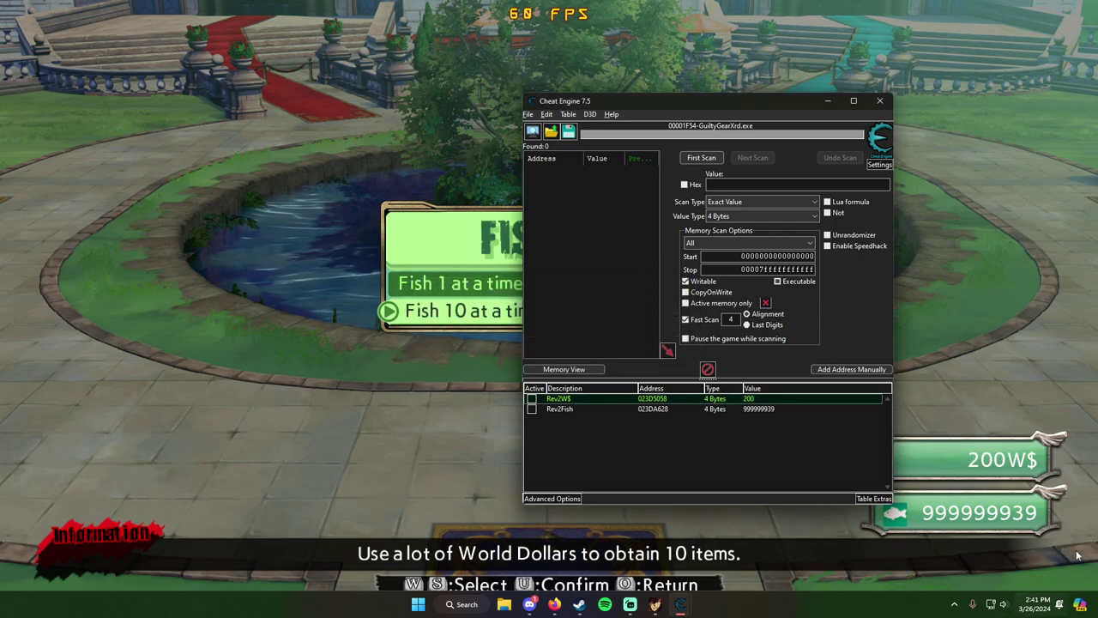
{"action": "double_click", "coordinate": [753, 401]}
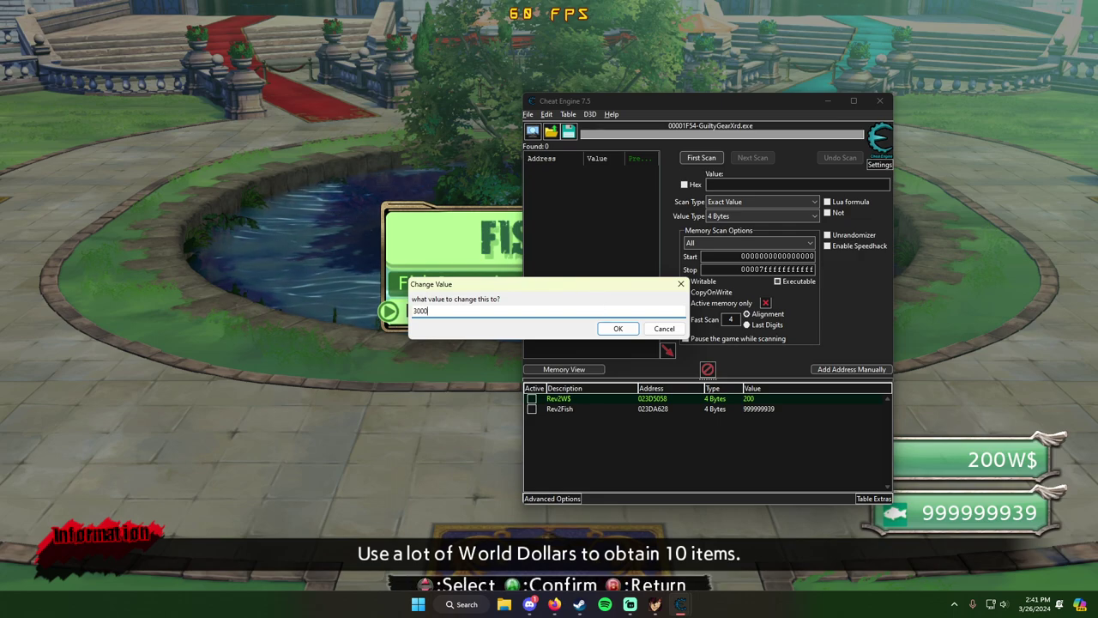
{"action": "left_click", "coordinate": [617, 330]}
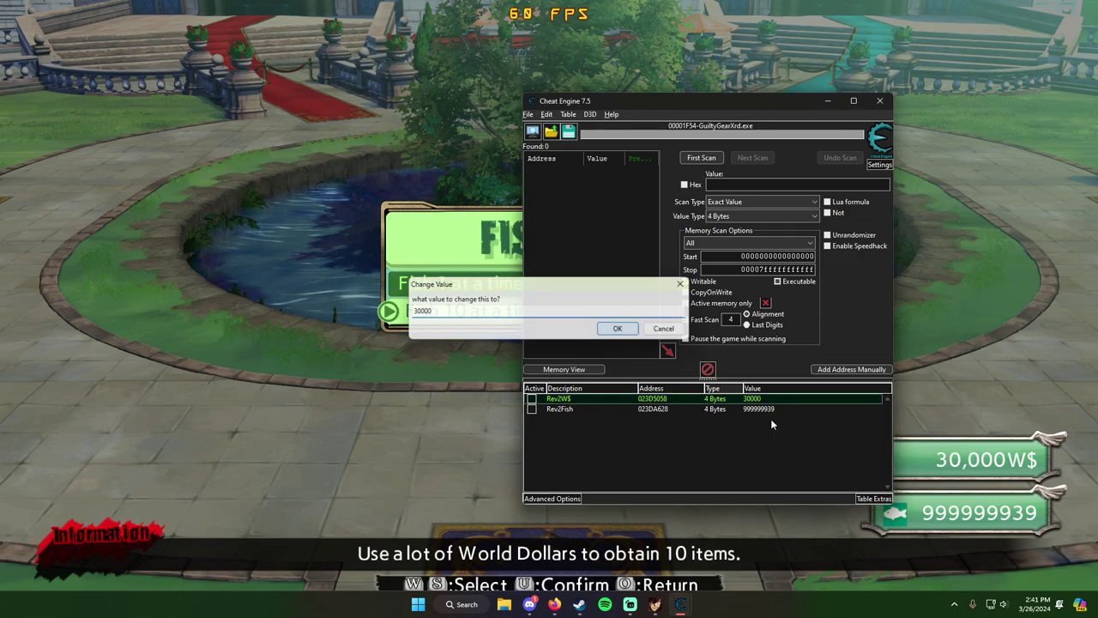
- Change the Rev2Fish value to 100 and again to 666
{"action": "double_click", "coordinate": [758, 408]}
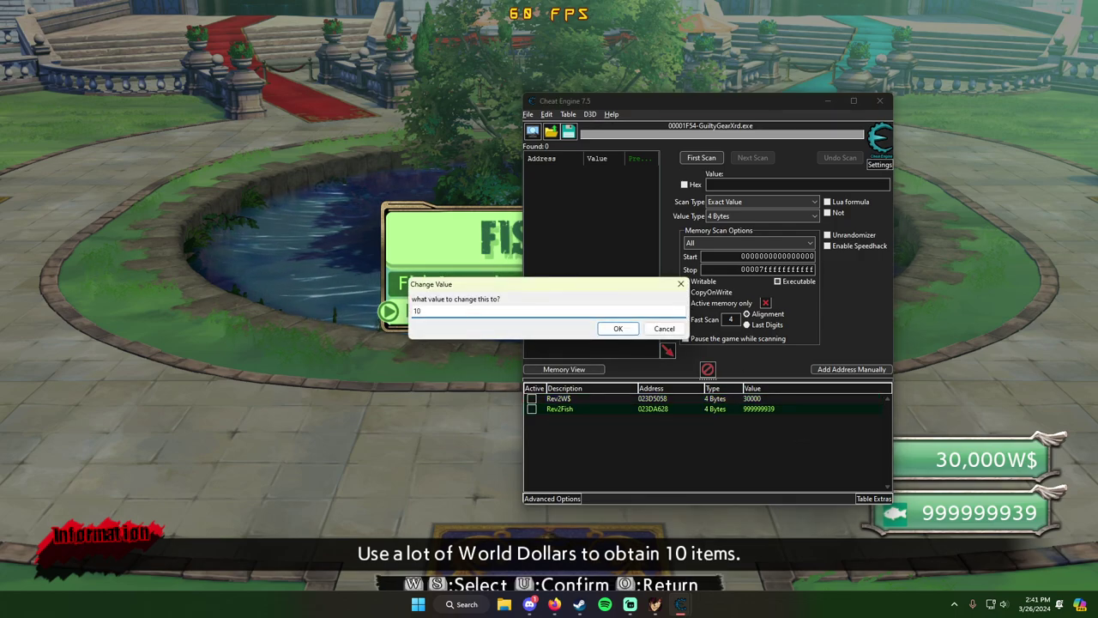
{"action": "left_click", "coordinate": [636, 331]}
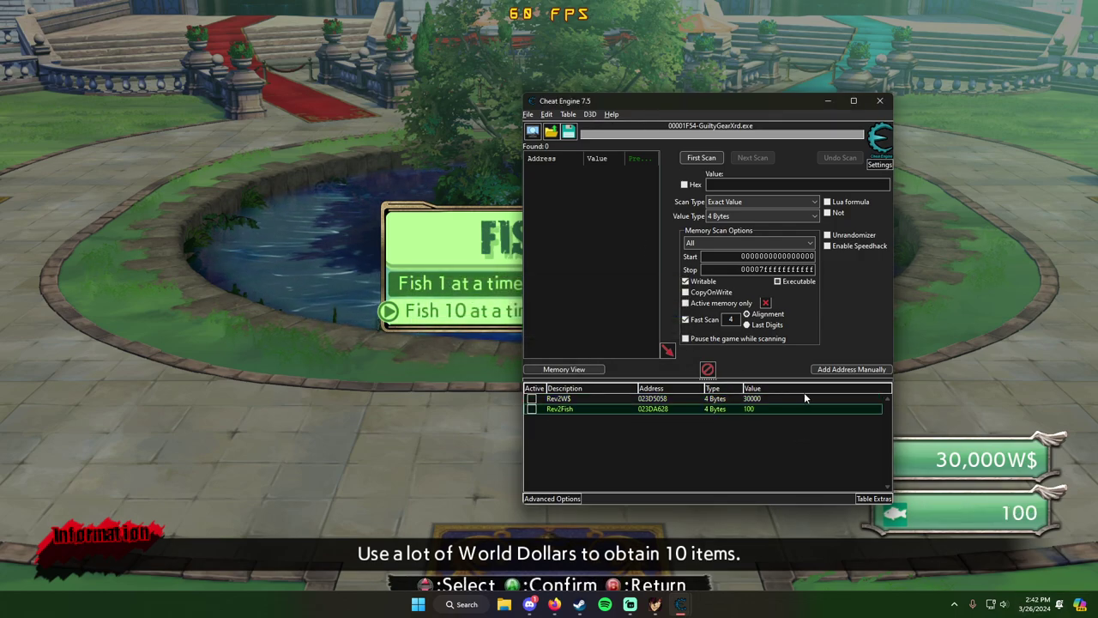
{"action": "double_click", "coordinate": [754, 408]}
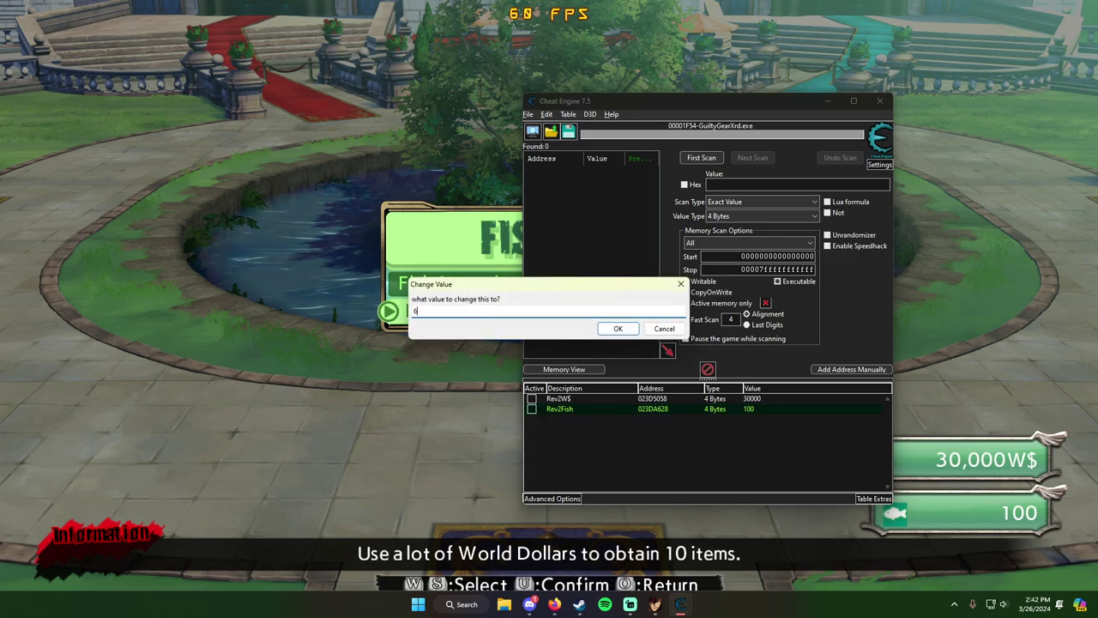
{"action": "left_click", "coordinate": [617, 329]}
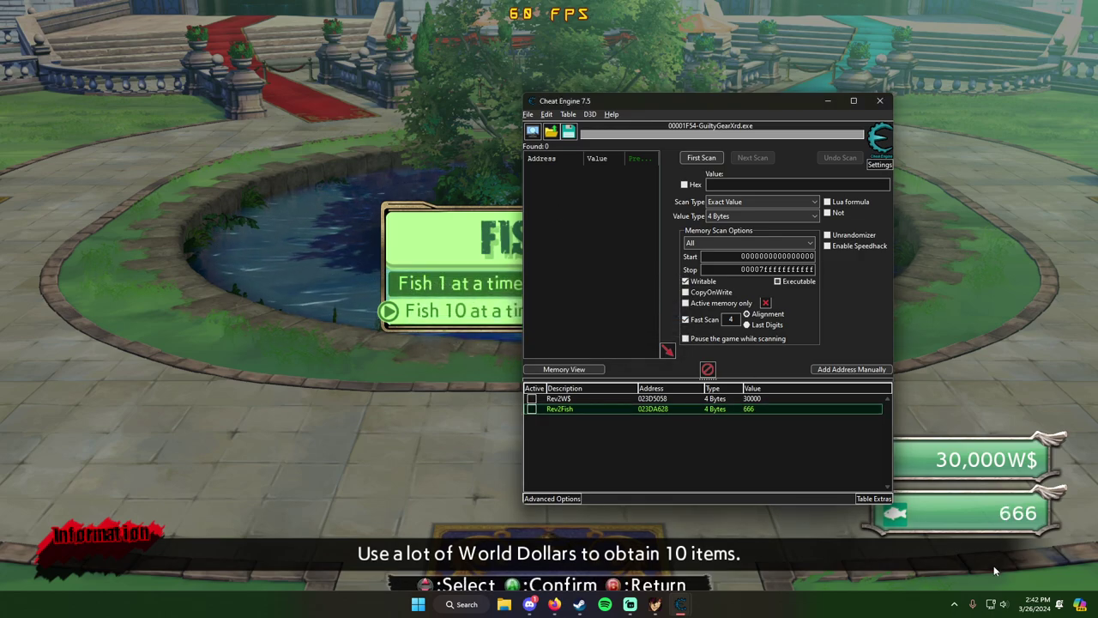
- View the address settings of the Rev2Fish entry without changing them
{"action": "double_click", "coordinate": [651, 408]}
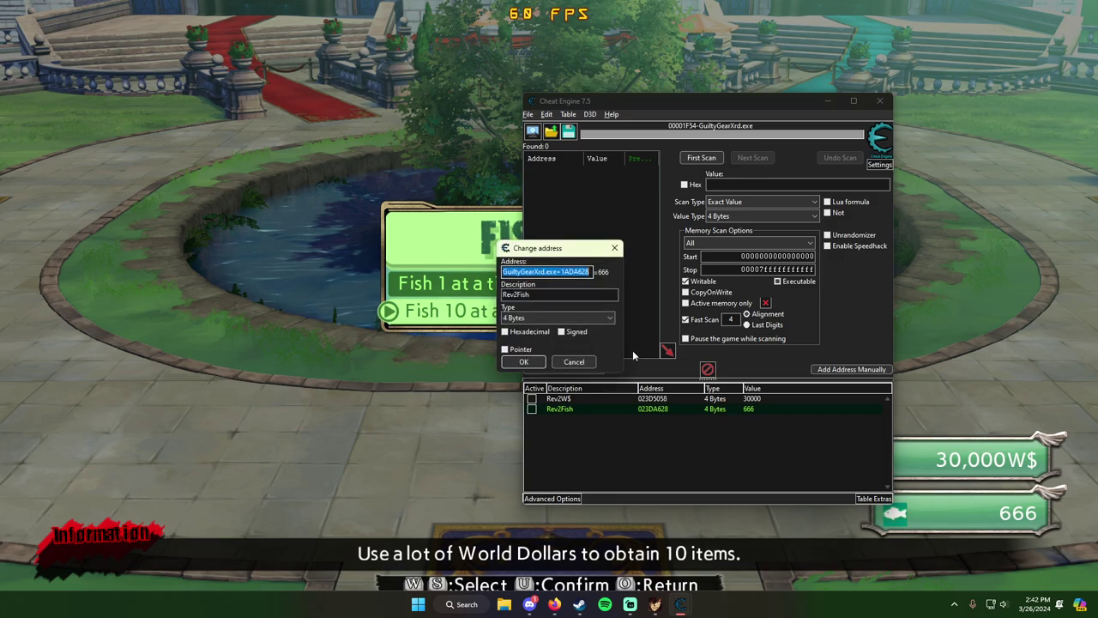
{"action": "left_click", "coordinate": [573, 362]}
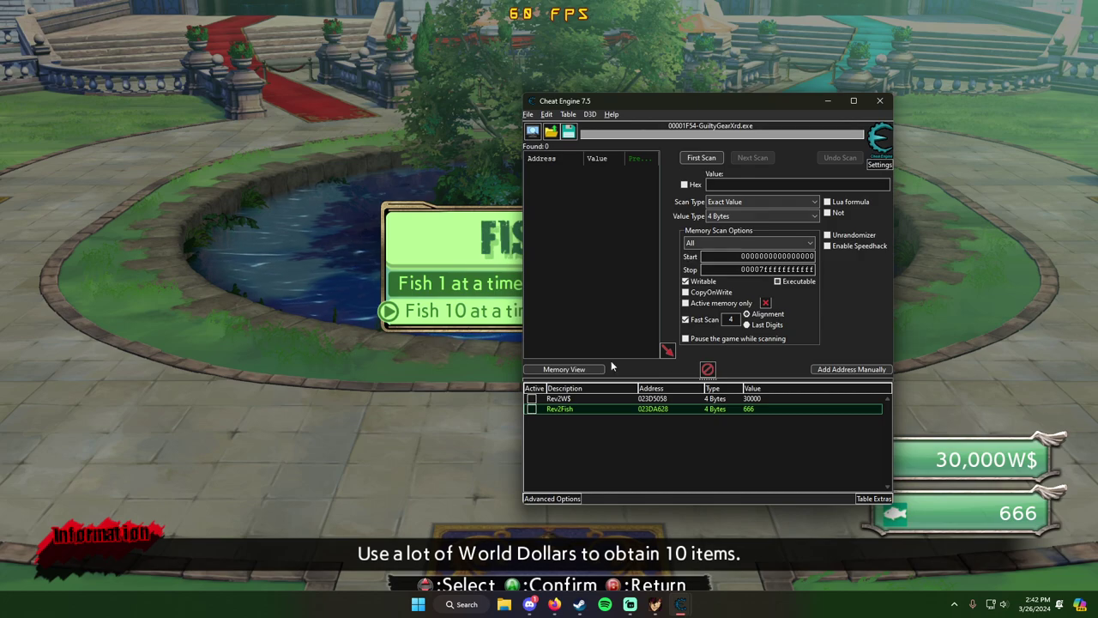
- Set the Rev2Fish value in the address table to 200
{"action": "double_click", "coordinate": [755, 409]}
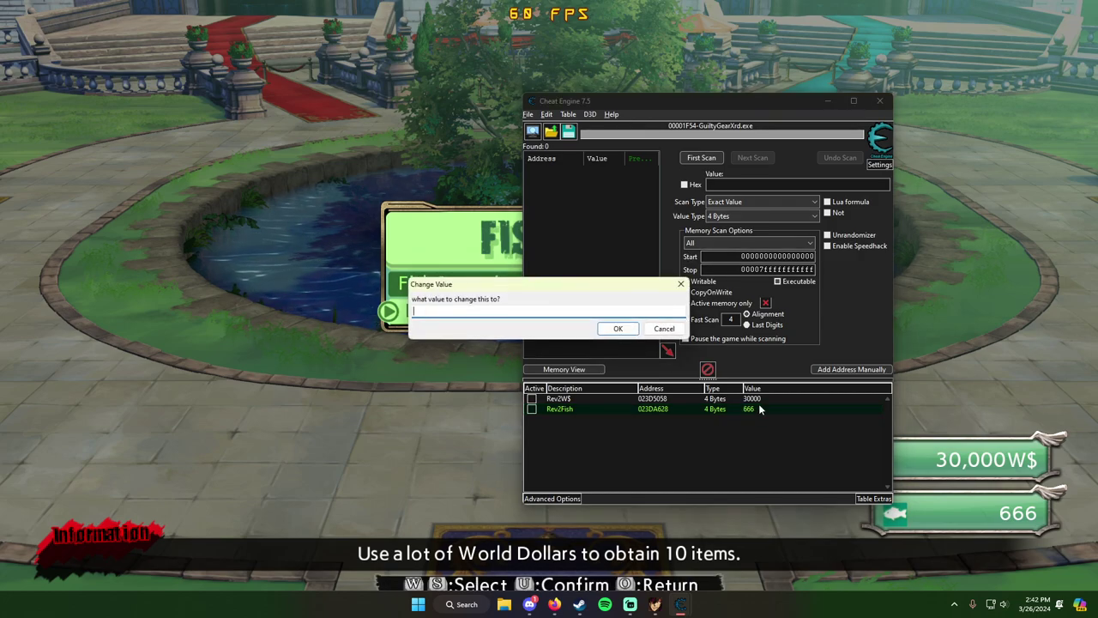
{"action": "type", "text": "5"}
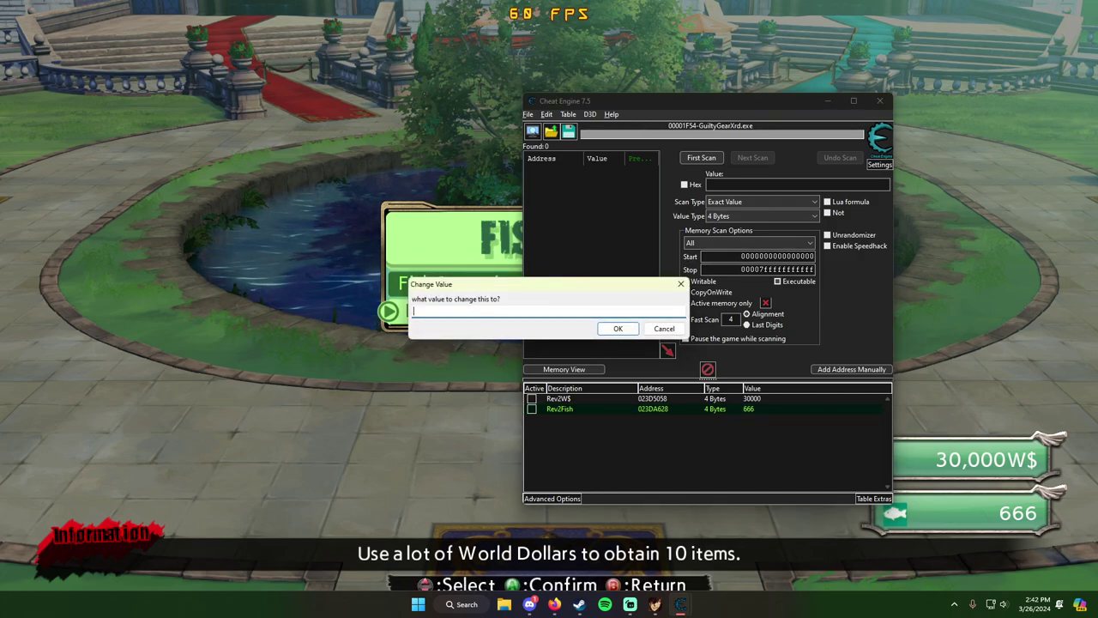
{"action": "type", "text": "00"}
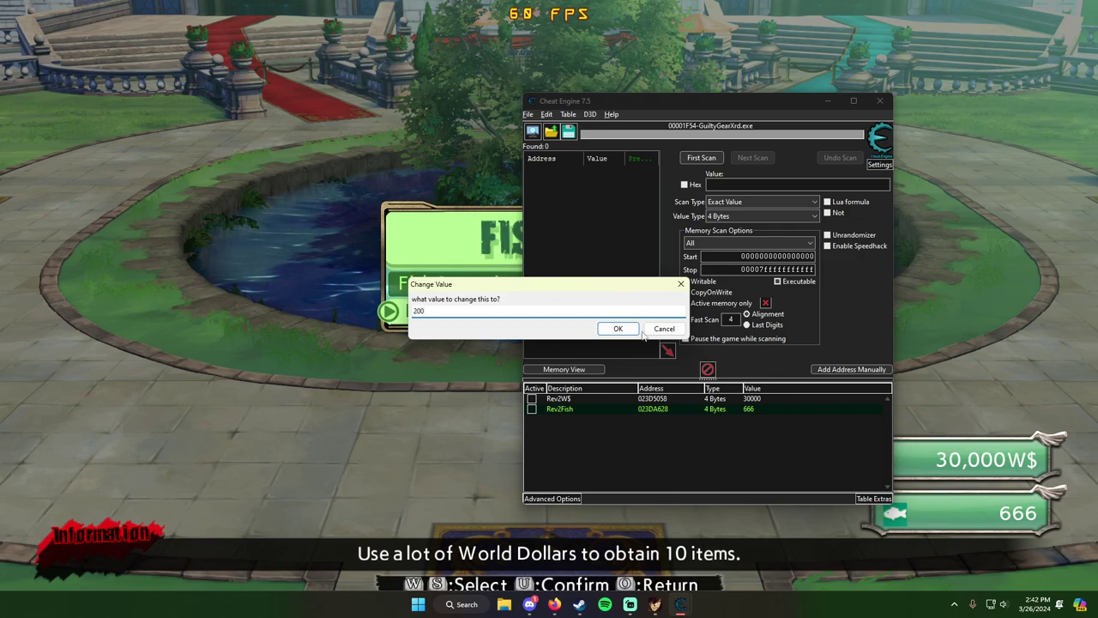
{"action": "key", "text": "Return"}
{"action": "left_click", "coordinate": [791, 471]}
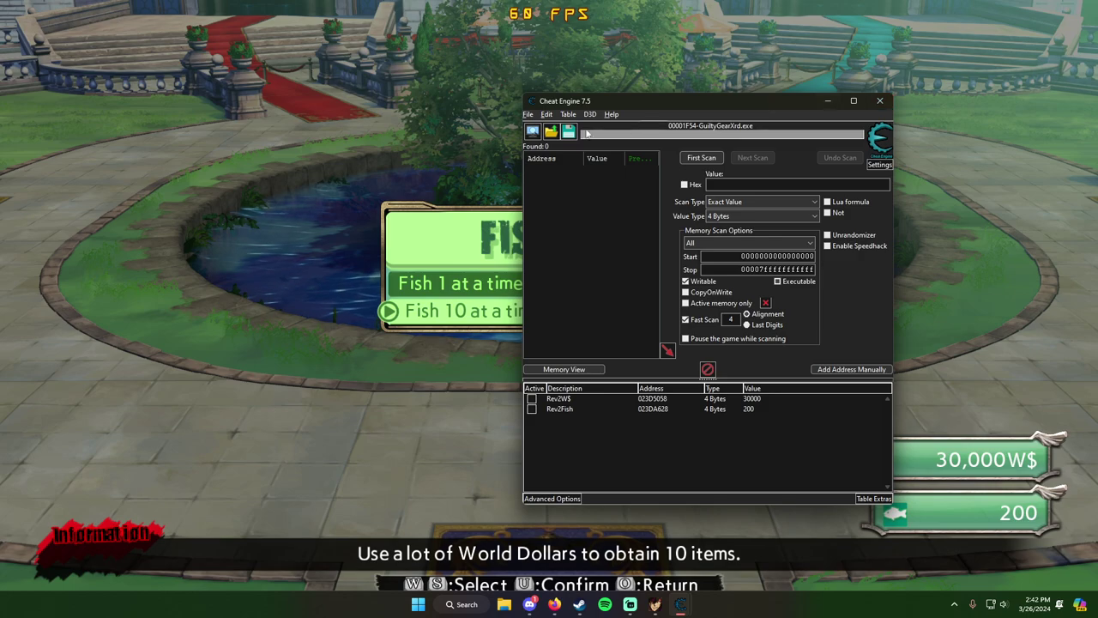
- Return to the game, fish at the pond with Fish 10 at a time, and accept the obtained items
{"action": "left_click", "coordinate": [526, 116]}
{"action": "left_click", "coordinate": [859, 362]}
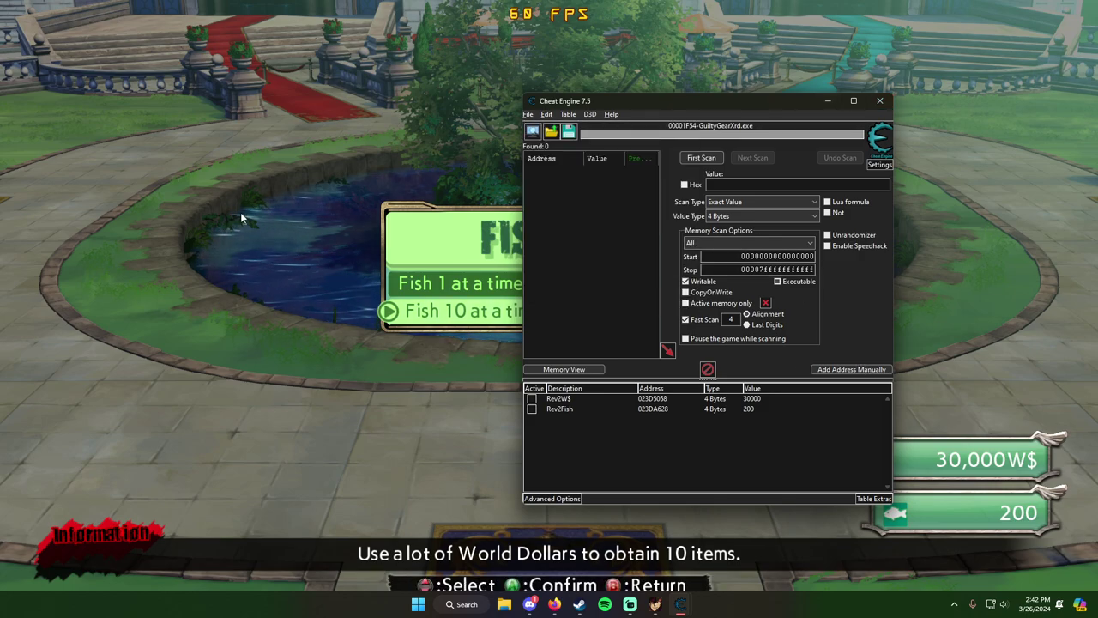
{"action": "left_click", "coordinate": [1069, 206]}
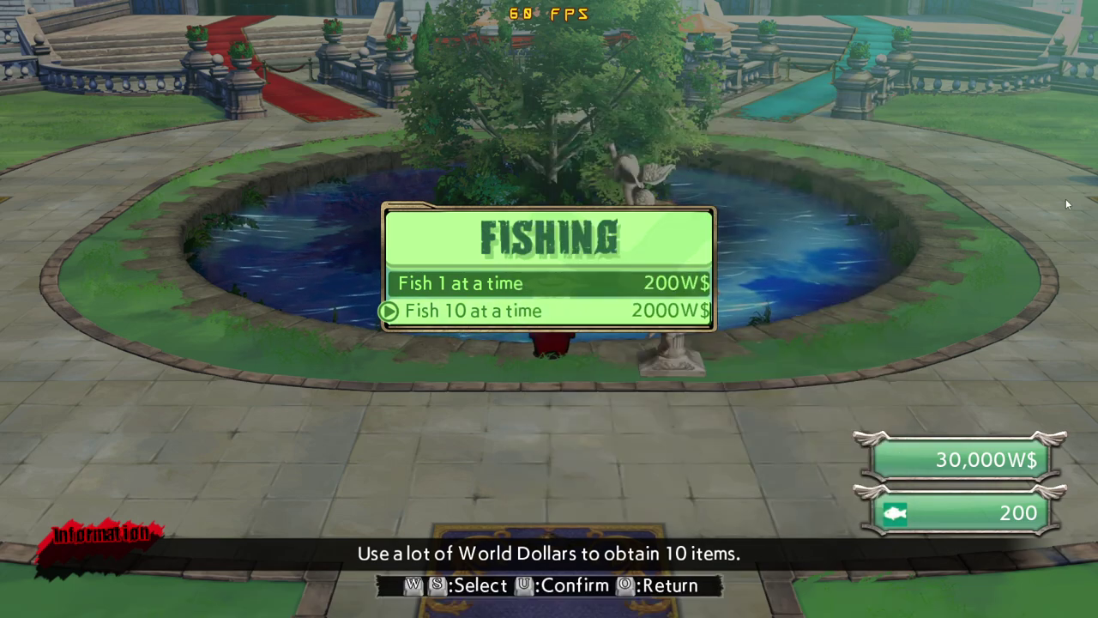
{"action": "key", "text": "u"}
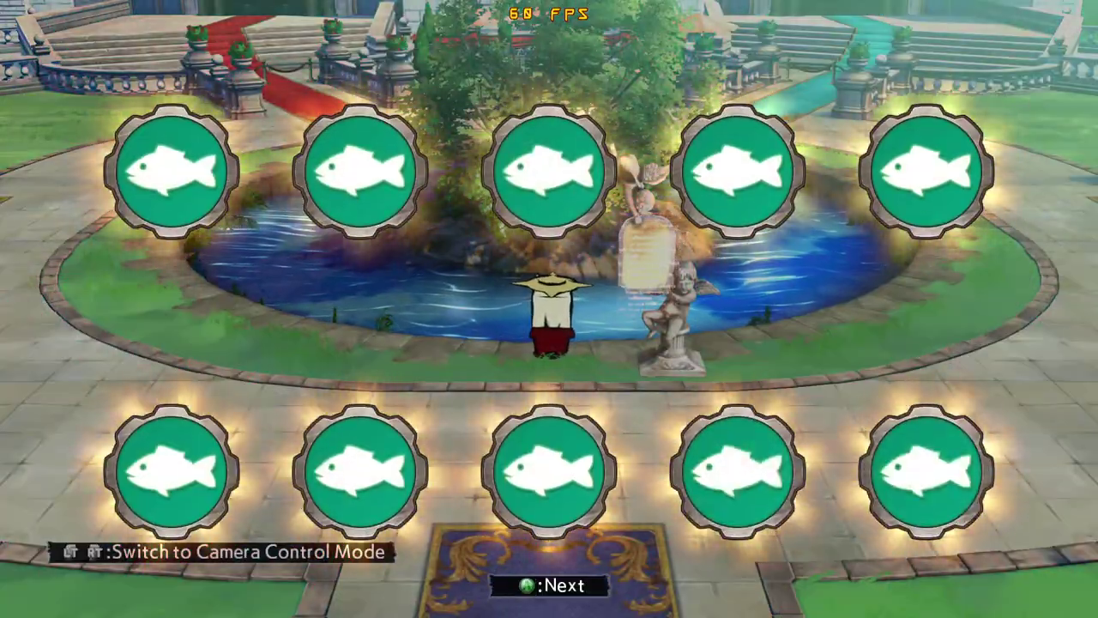
{"action": "key", "text": "u"}
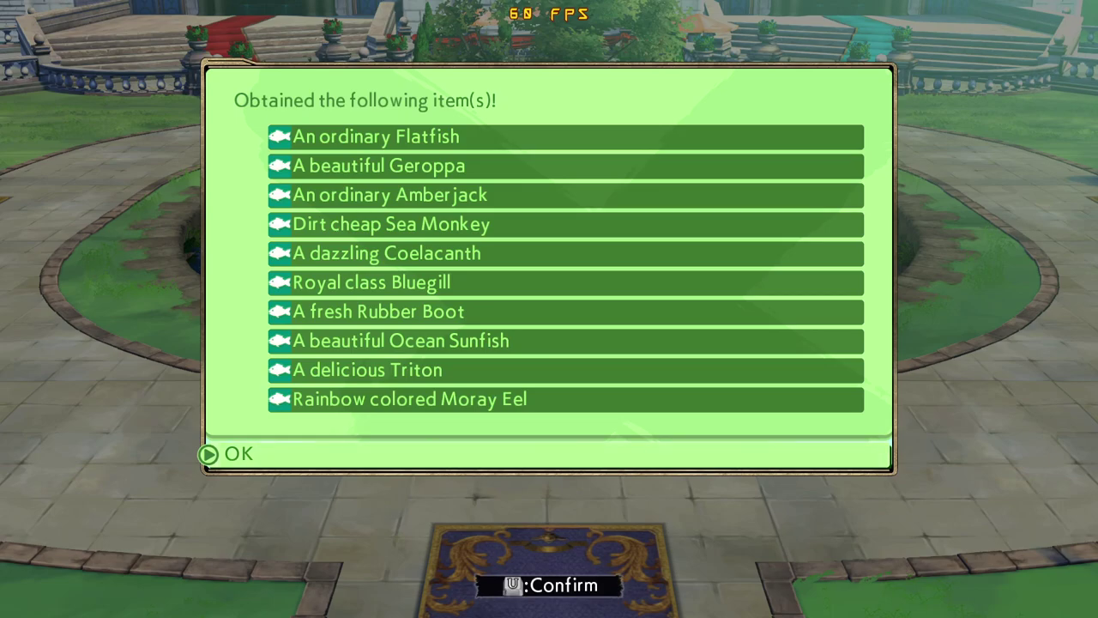
{"action": "key", "text": "u"}
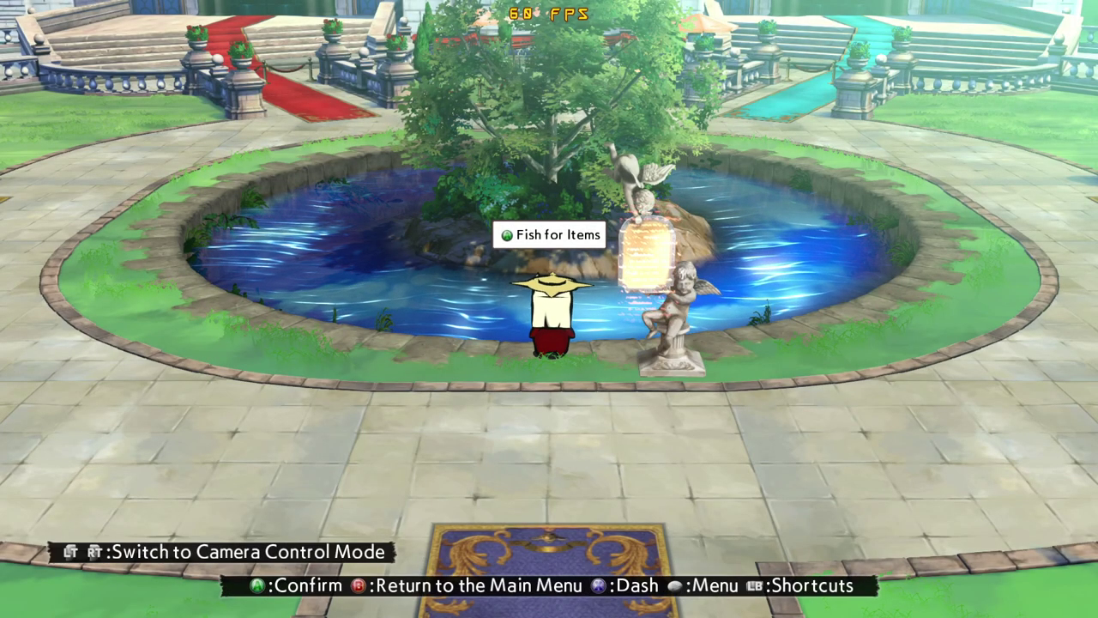